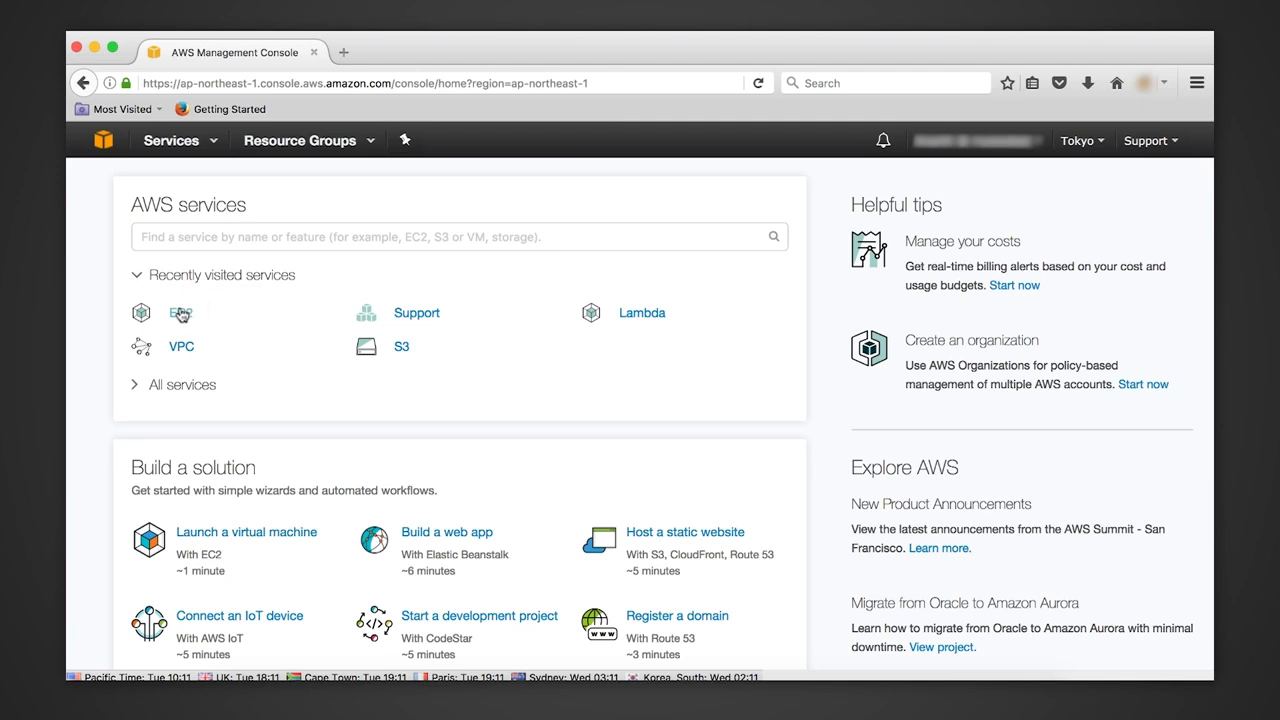
Step: Open the EC2 service and show its list of load balancers
click(180, 313)
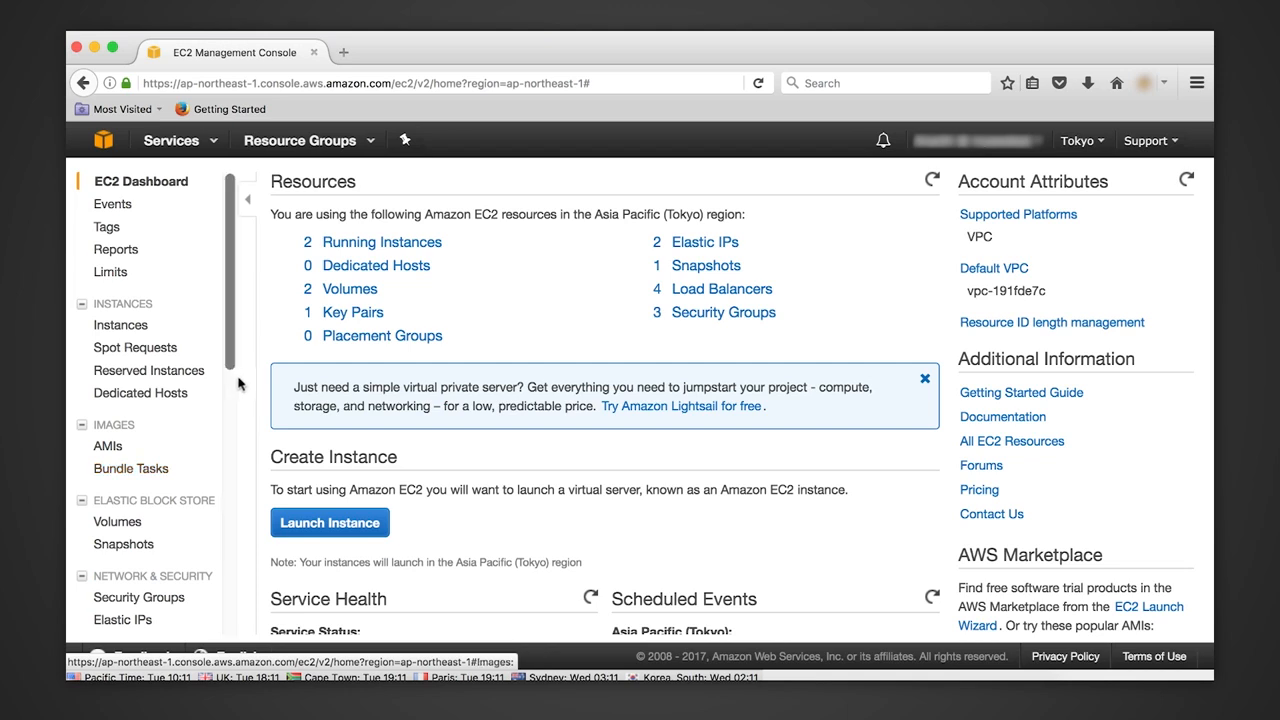
scroll(237, 451, down, 3)
scroll(237, 451, down, 2)
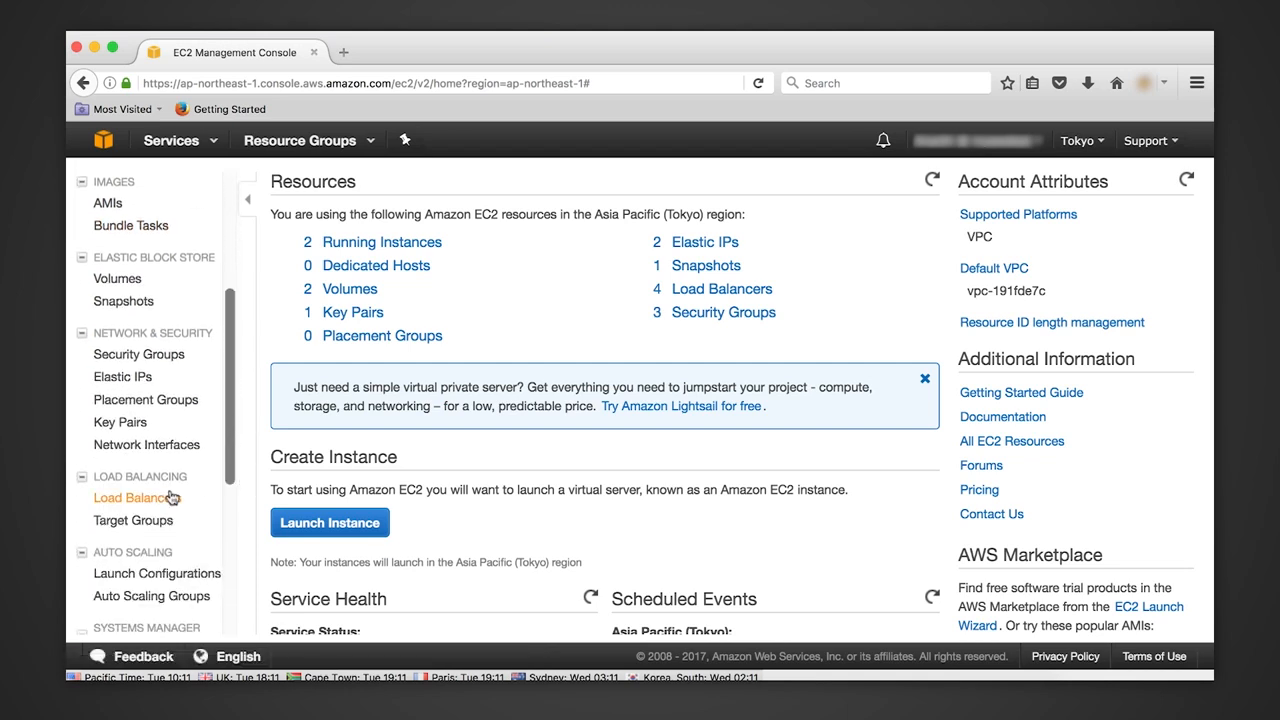
click(160, 497)
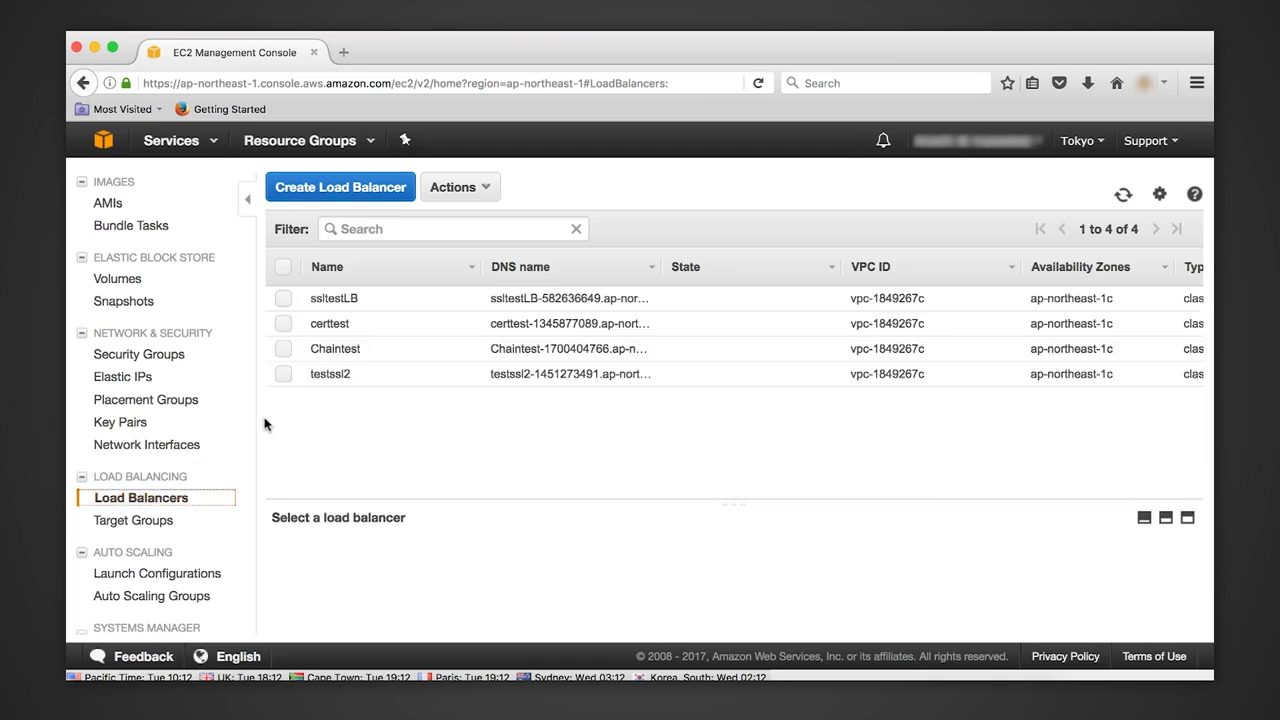
Step: Select the ssltestLB load balancer, enlarge its details area and show its configured listeners
click(282, 298)
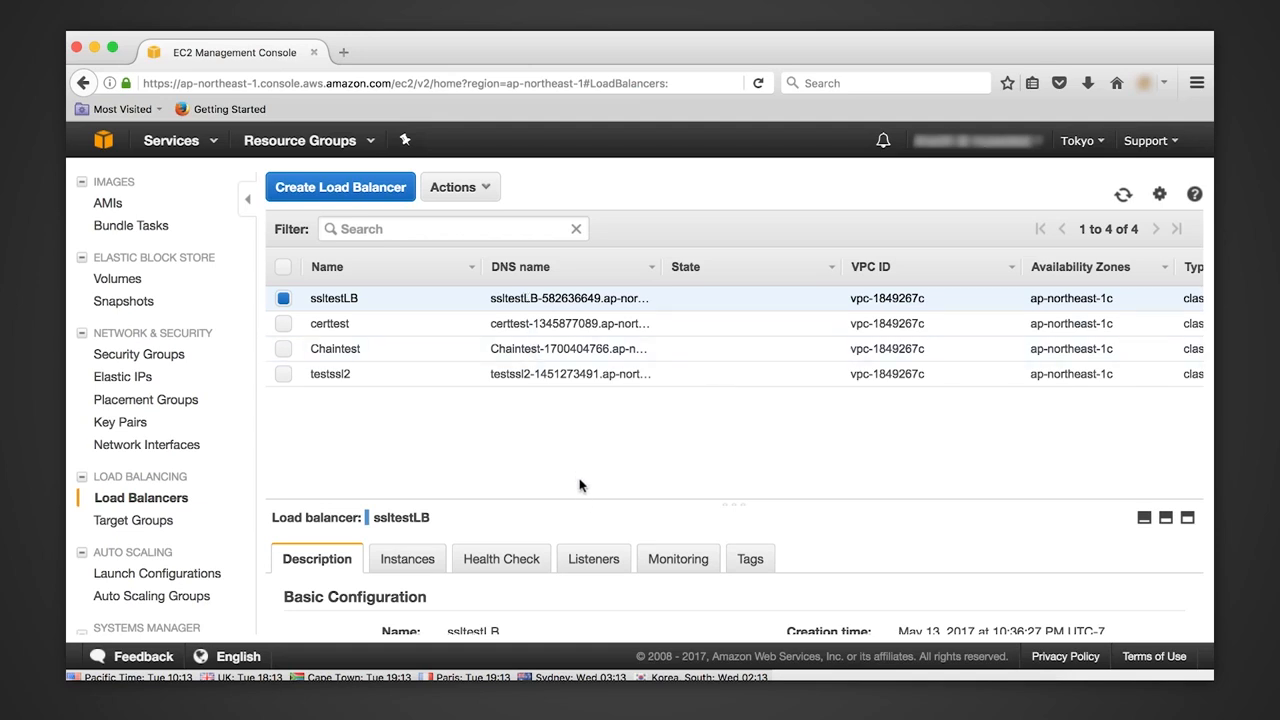
drag(583, 499, 583, 387)
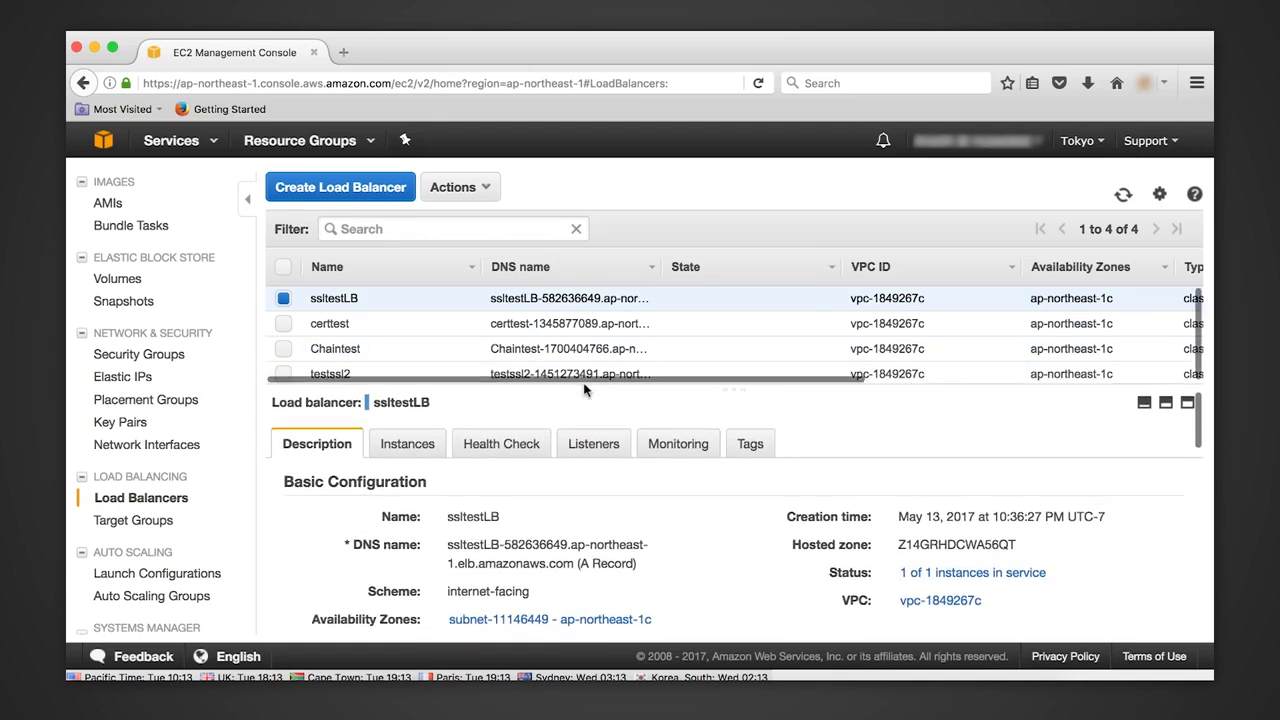
click(595, 444)
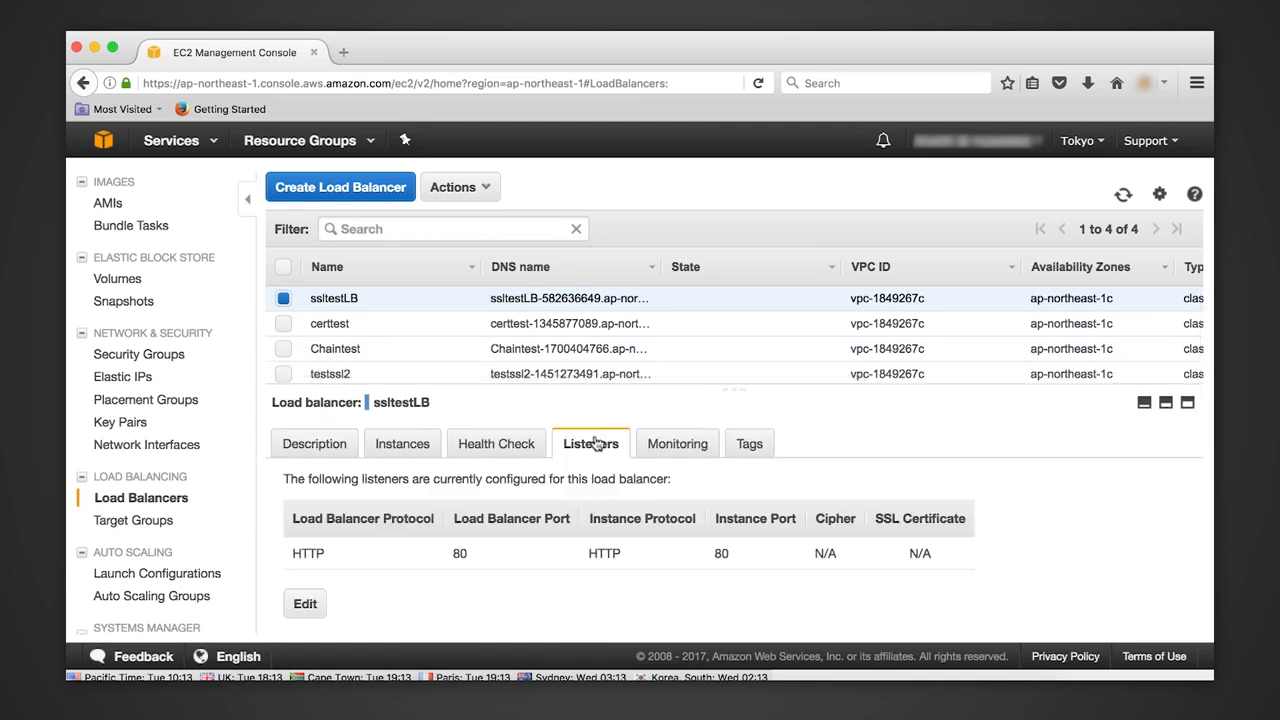
Step: Edit the ssltestLB listeners and add a second listener with HTTPS (Secure HTTP) as its load balancer protocol
click(301, 606)
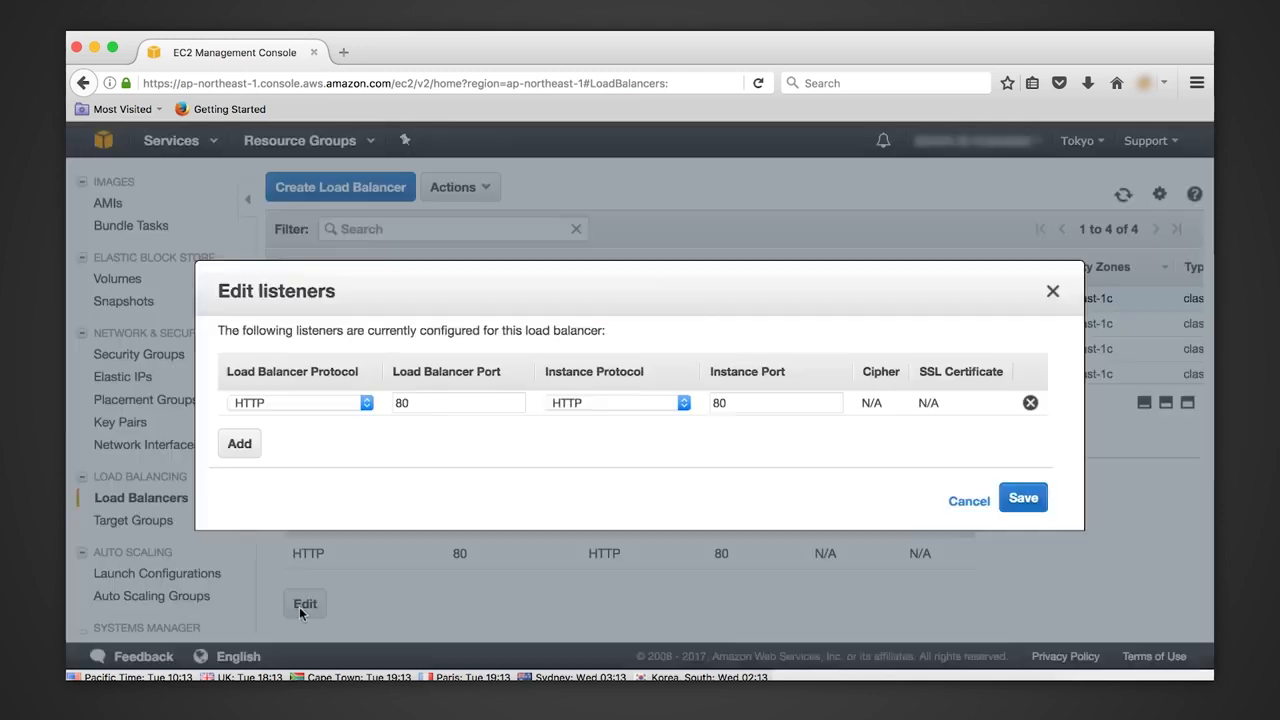
click(248, 449)
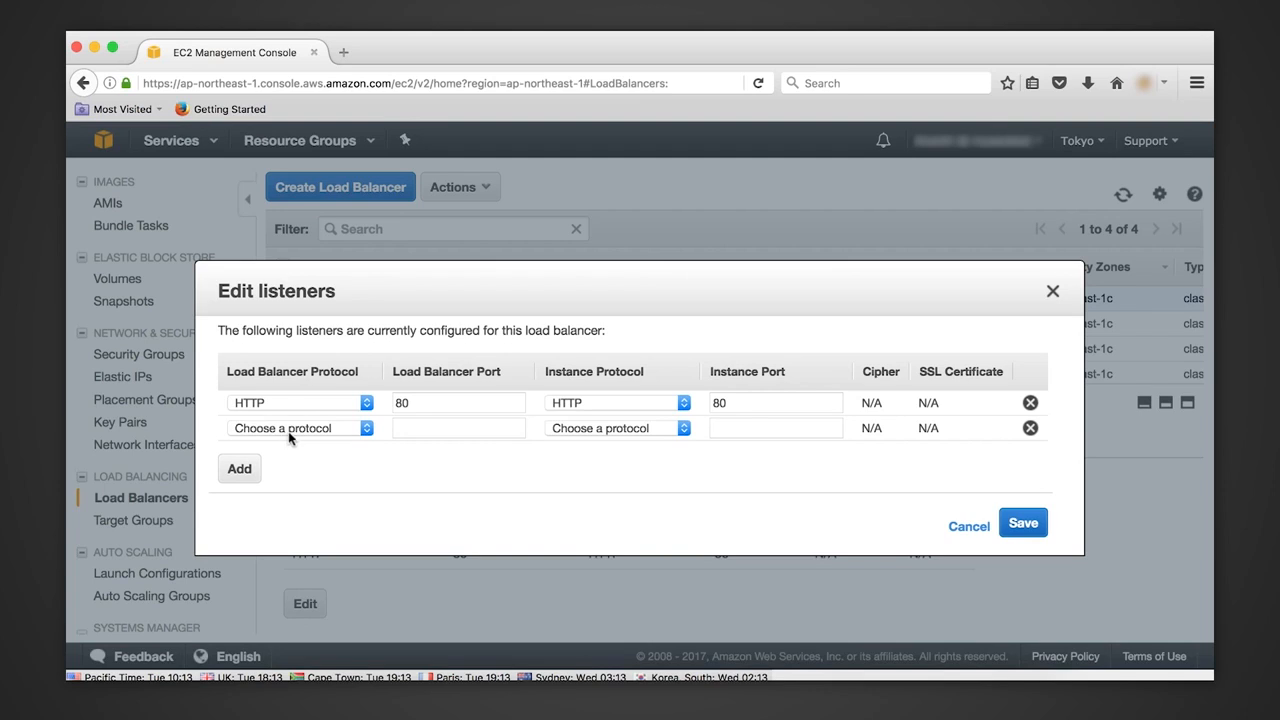
click(288, 430)
click(297, 474)
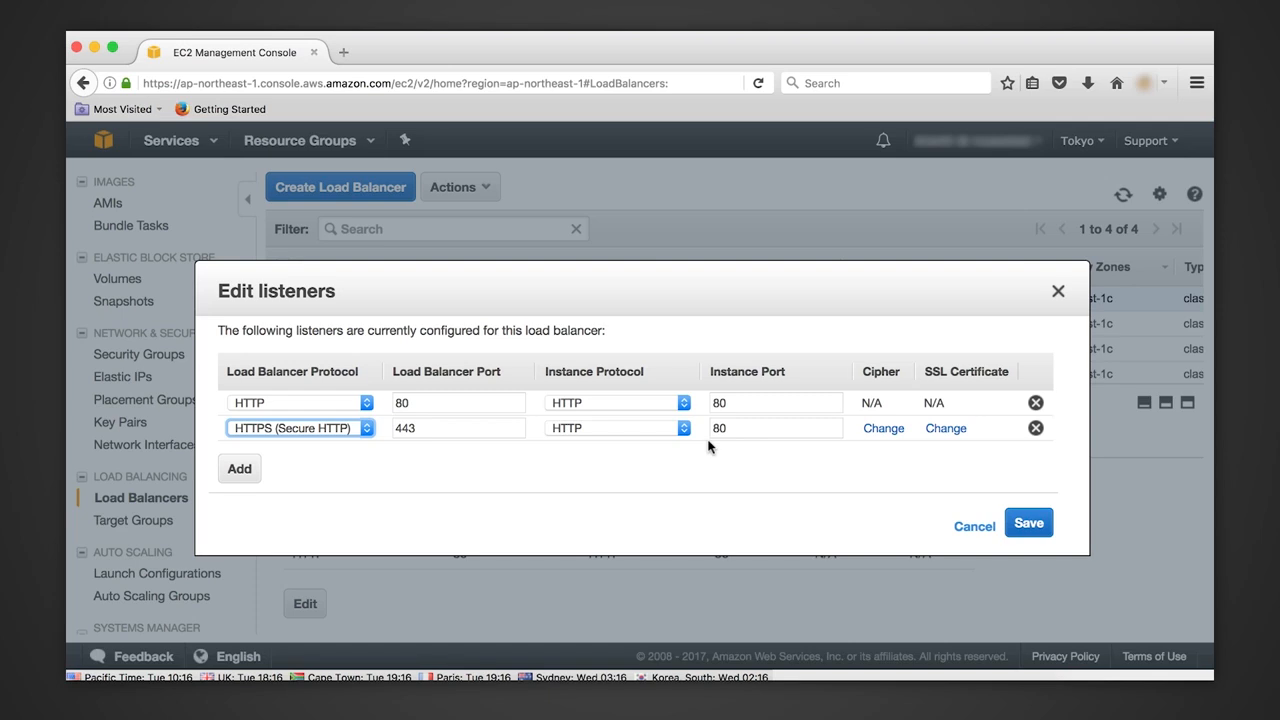
Step: Review the HTTPS listener's cipher settings and keep the predefined security policy ELBSecurityPolicy-2016-08
click(882, 430)
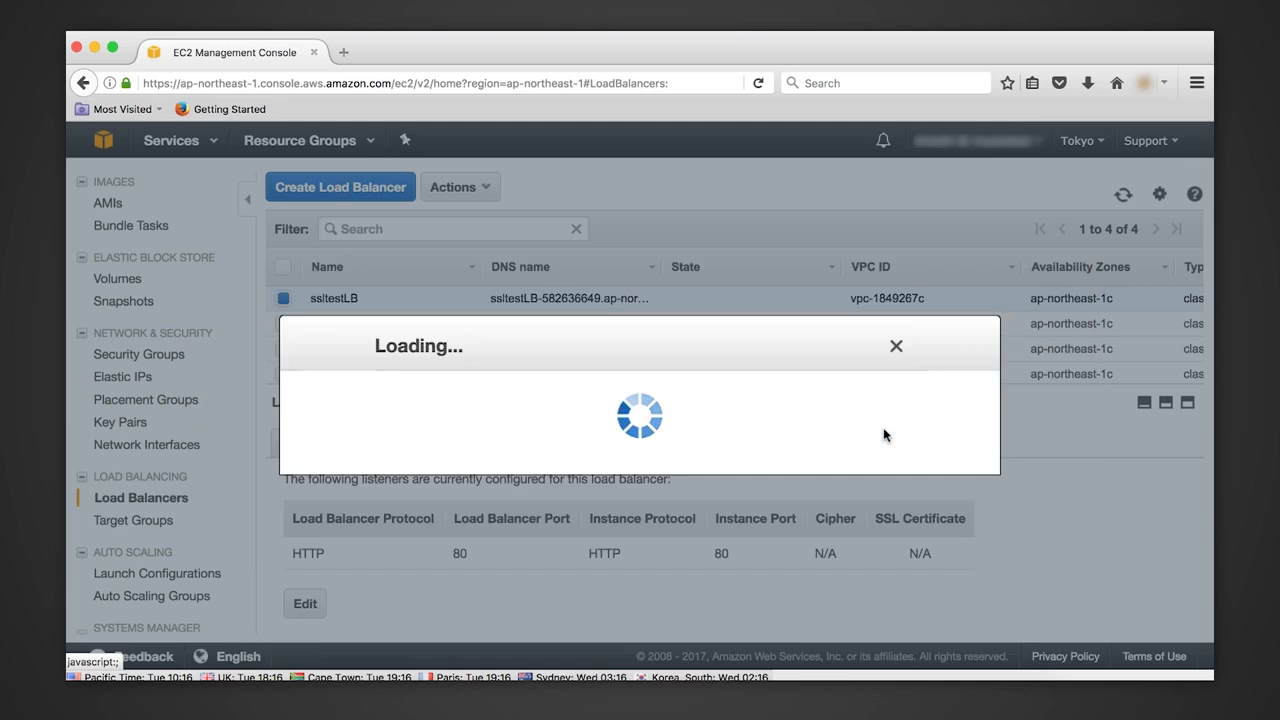
scroll(884, 435, down, 3)
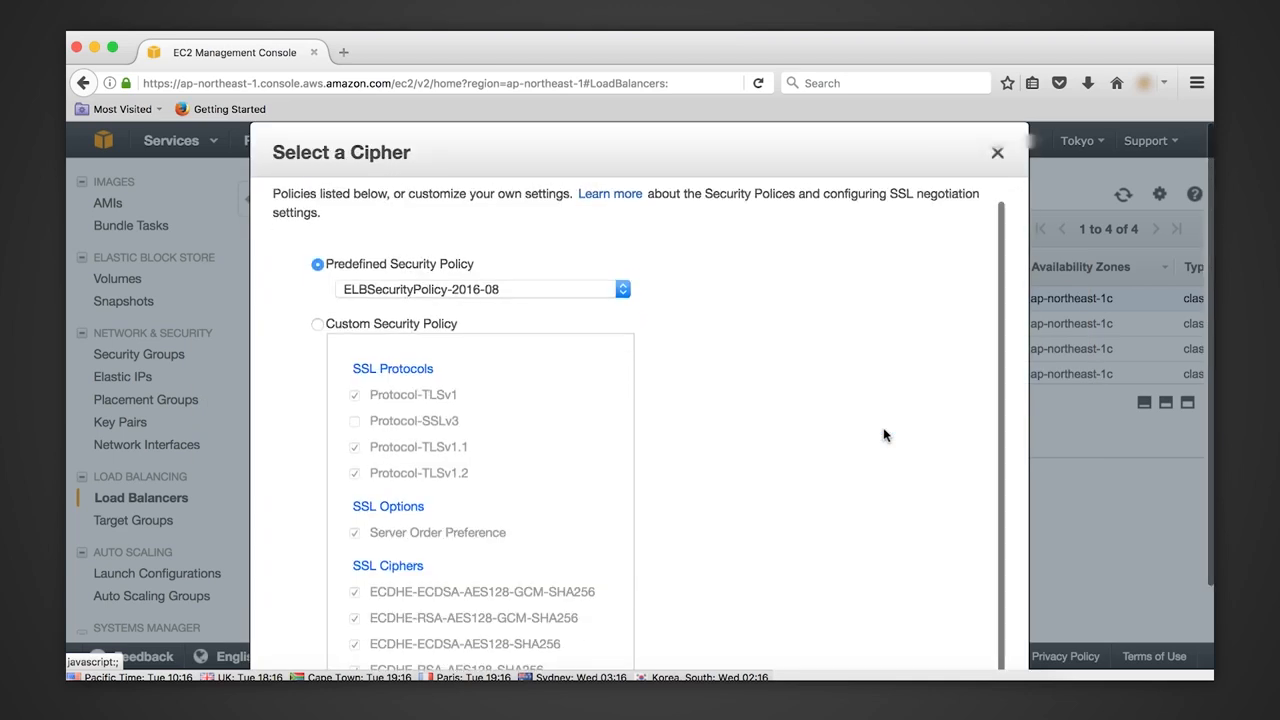
click(964, 636)
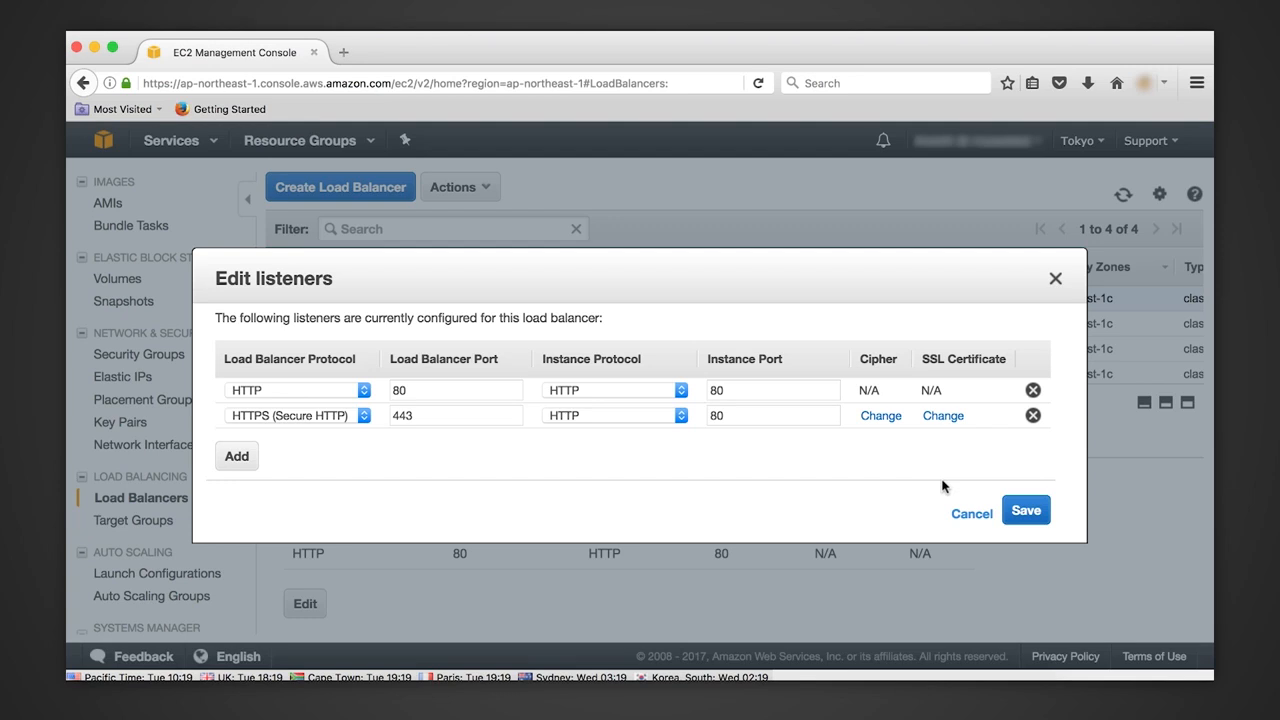
Step: Set the HTTPS listener's SSL certificate to a new upload to AWS Identity and Access Management (IAM), named testsslcert
click(945, 417)
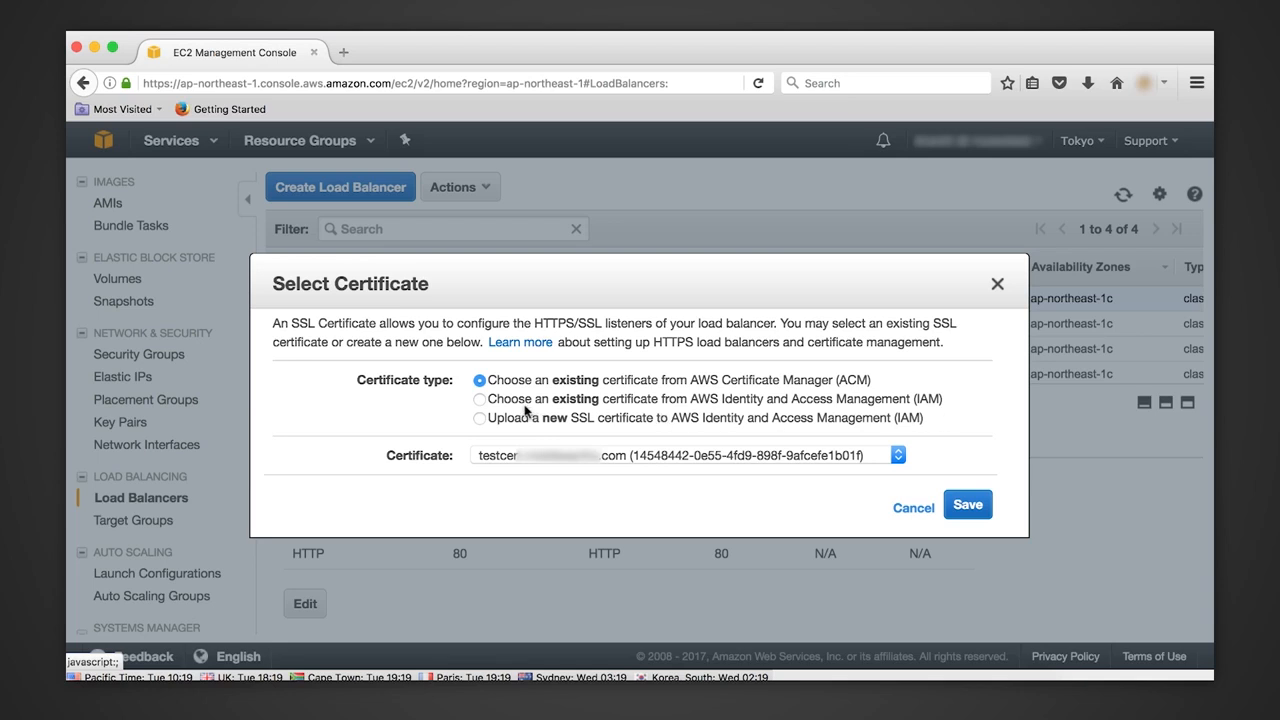
click(481, 418)
click(540, 353)
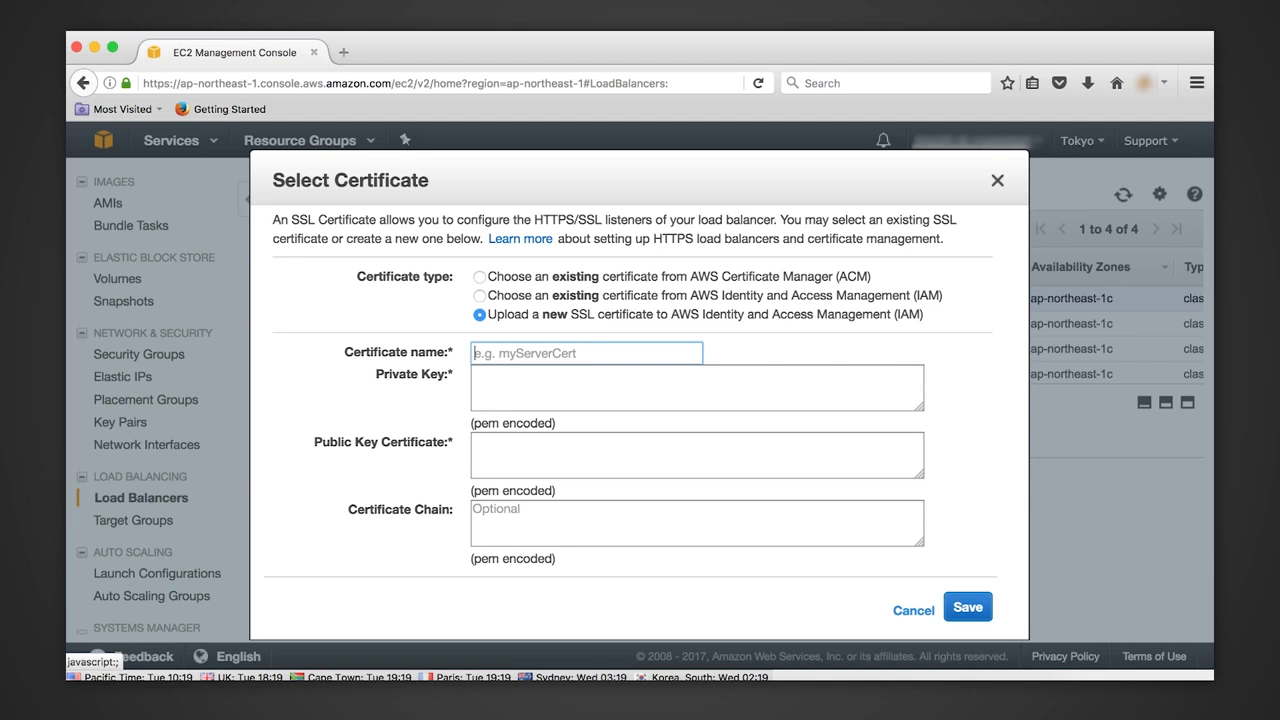
text(test)
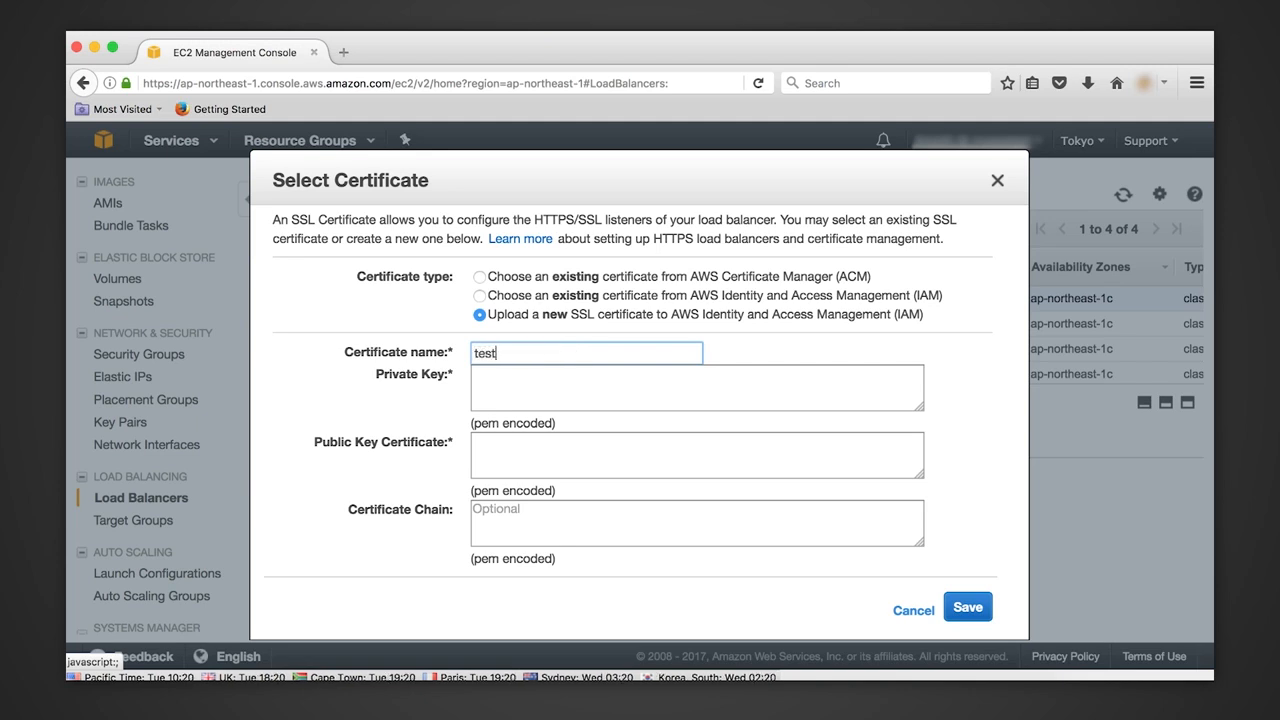
text(sslcert)
click(429, 402)
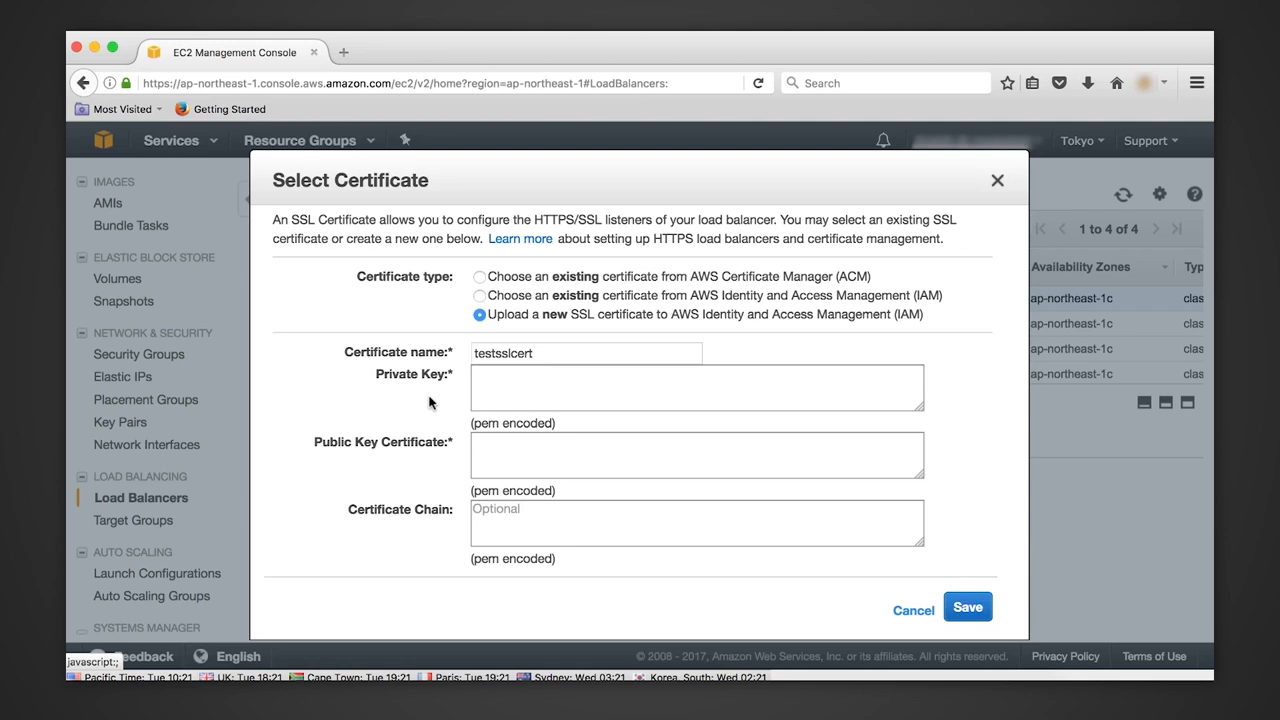
Step: Paste the PEM-encoded private key for the certificate and remove the trailing empty line
click(514, 376)
key(super+v)
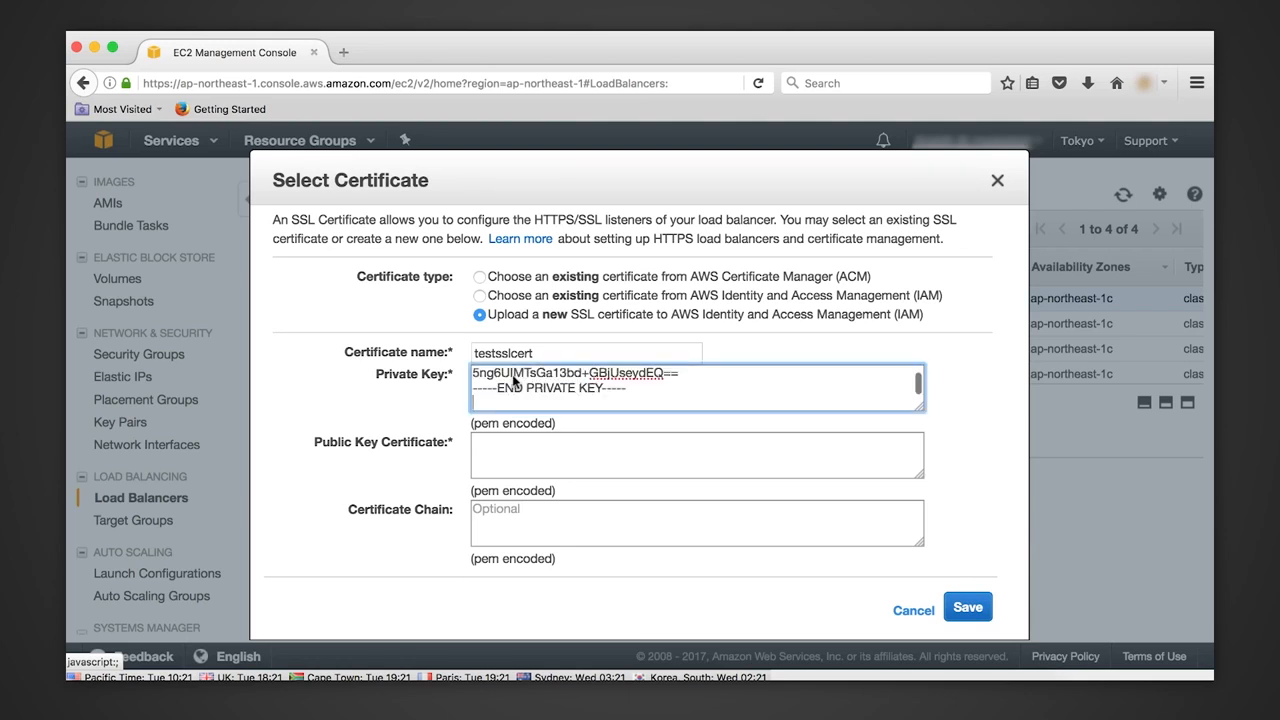
key(BackSpace)
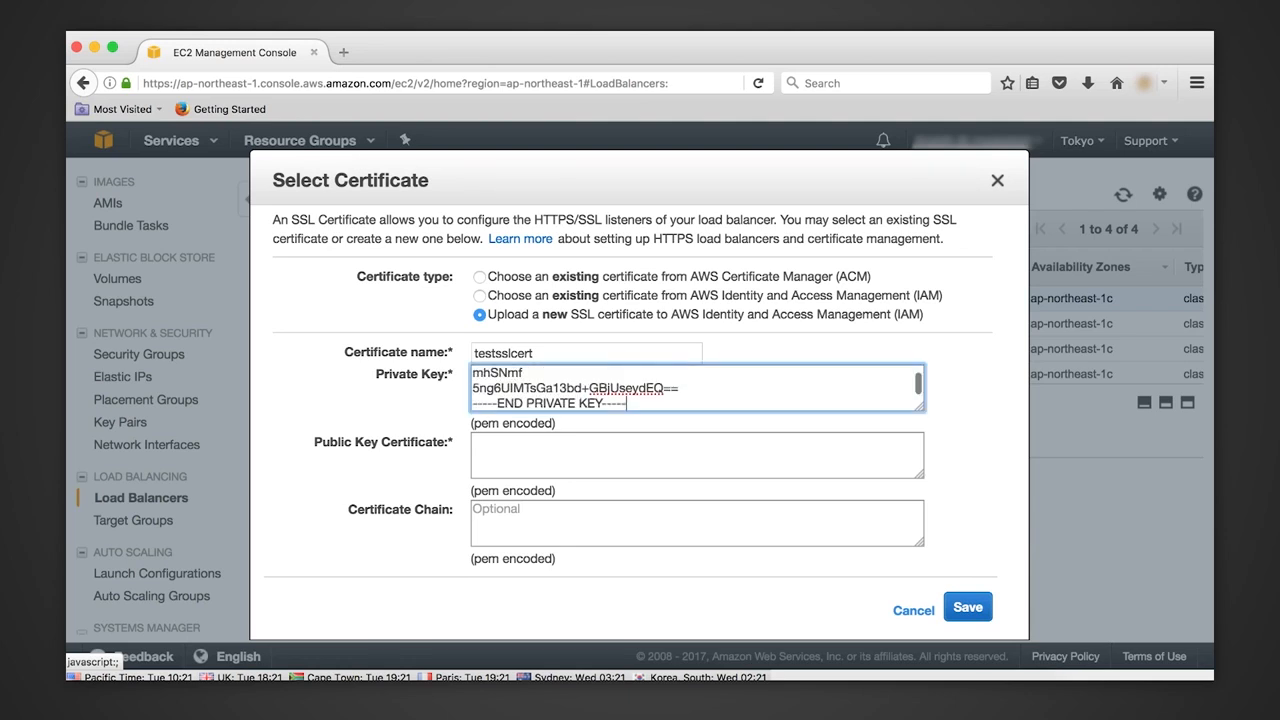
Step: Paste the PEM-encoded public key certificate and certificate chain, and save both the certificate and the listener changes
click(486, 454)
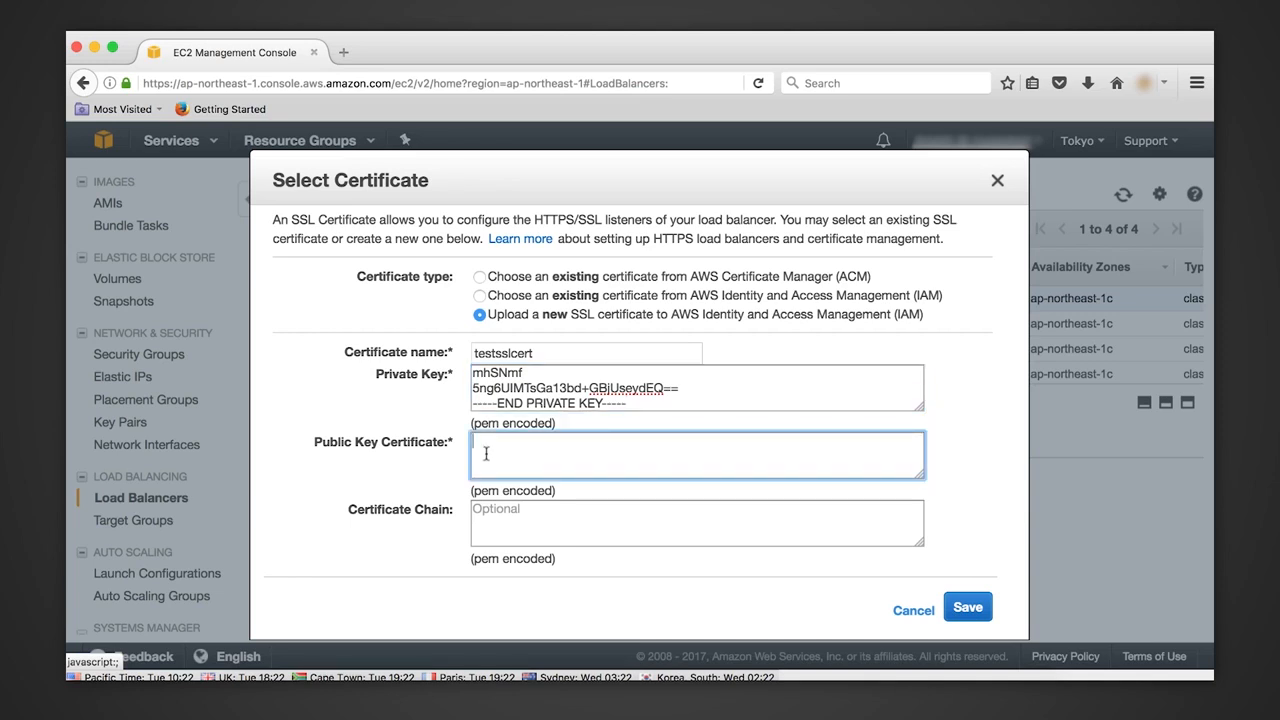
key(super+v)
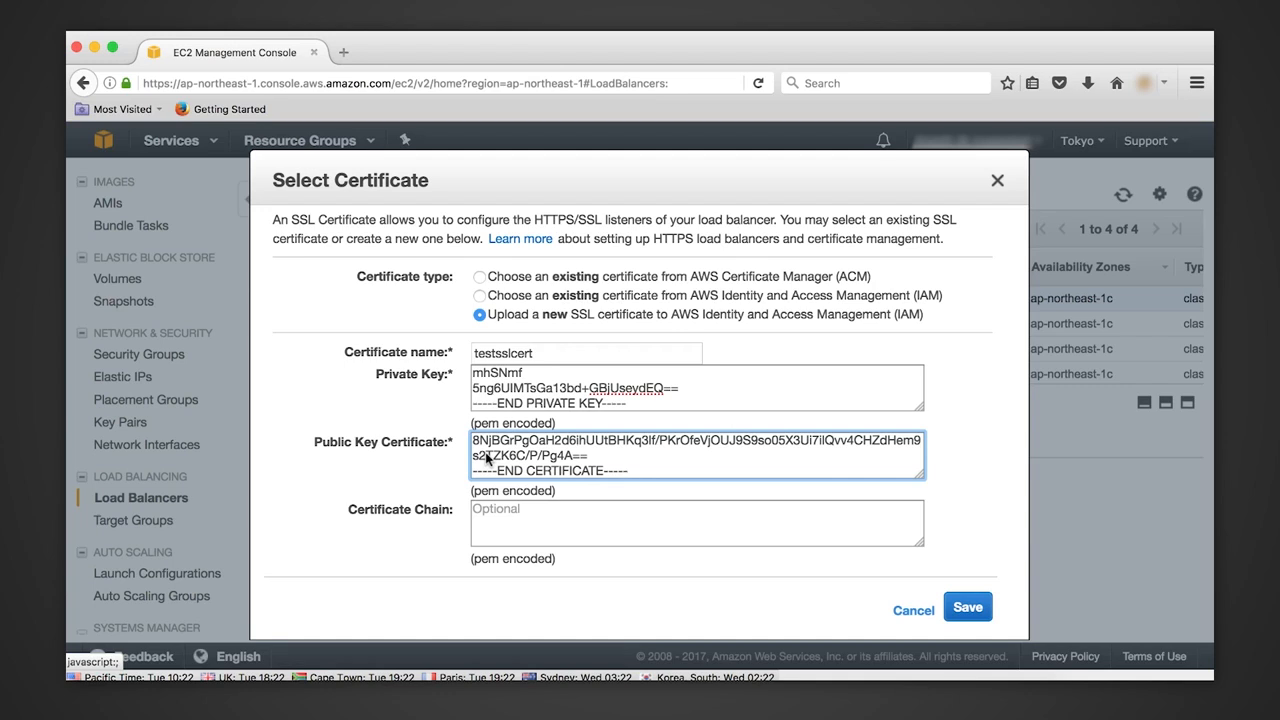
click(503, 519)
key(super+v)
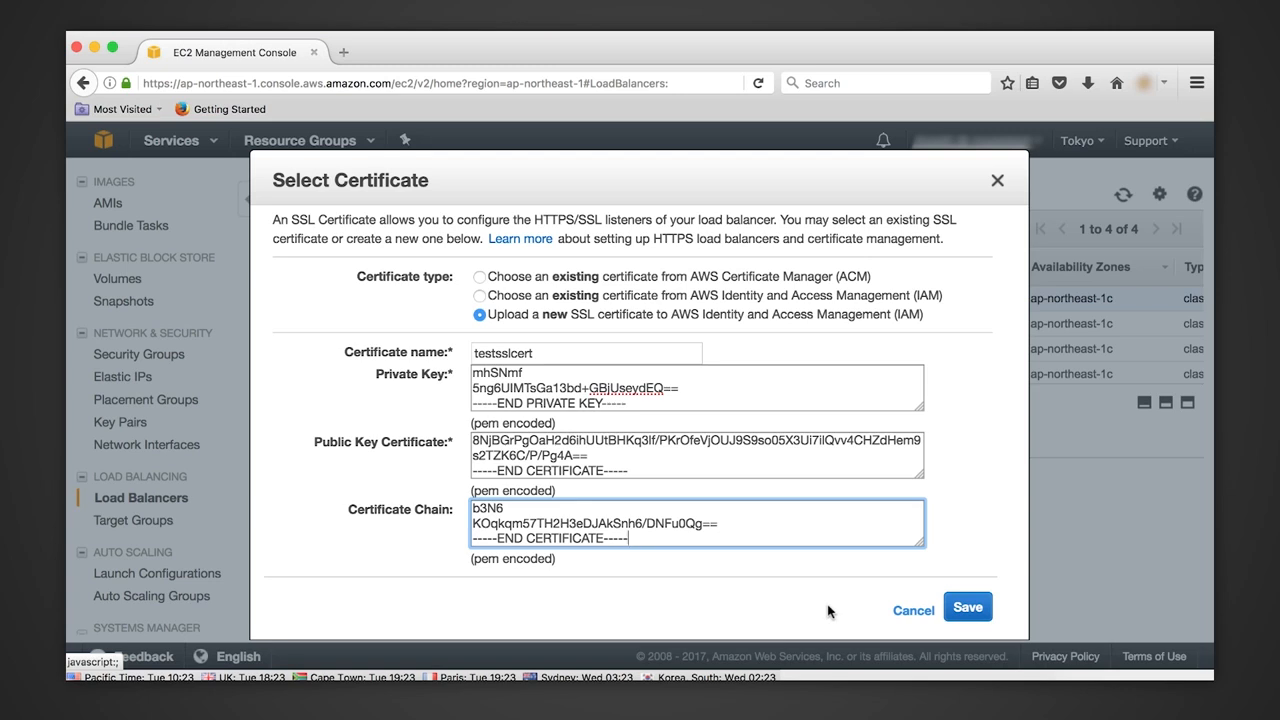
click(968, 608)
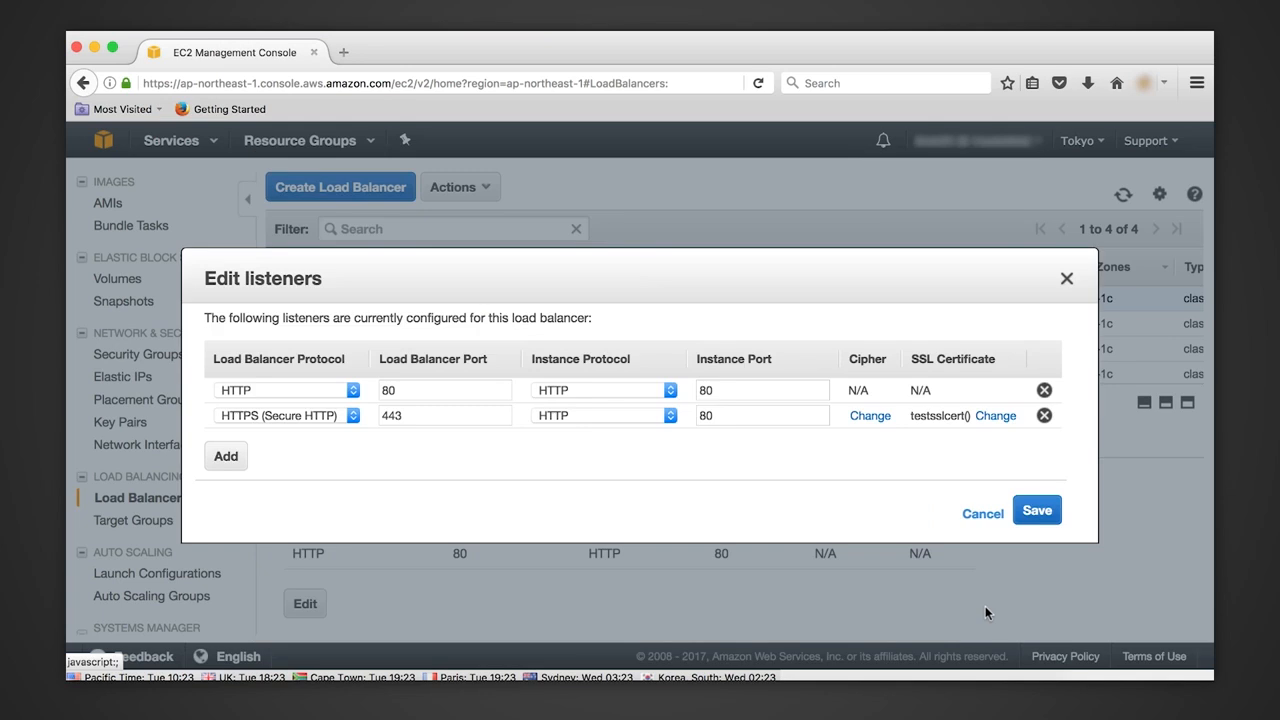
click(1032, 509)
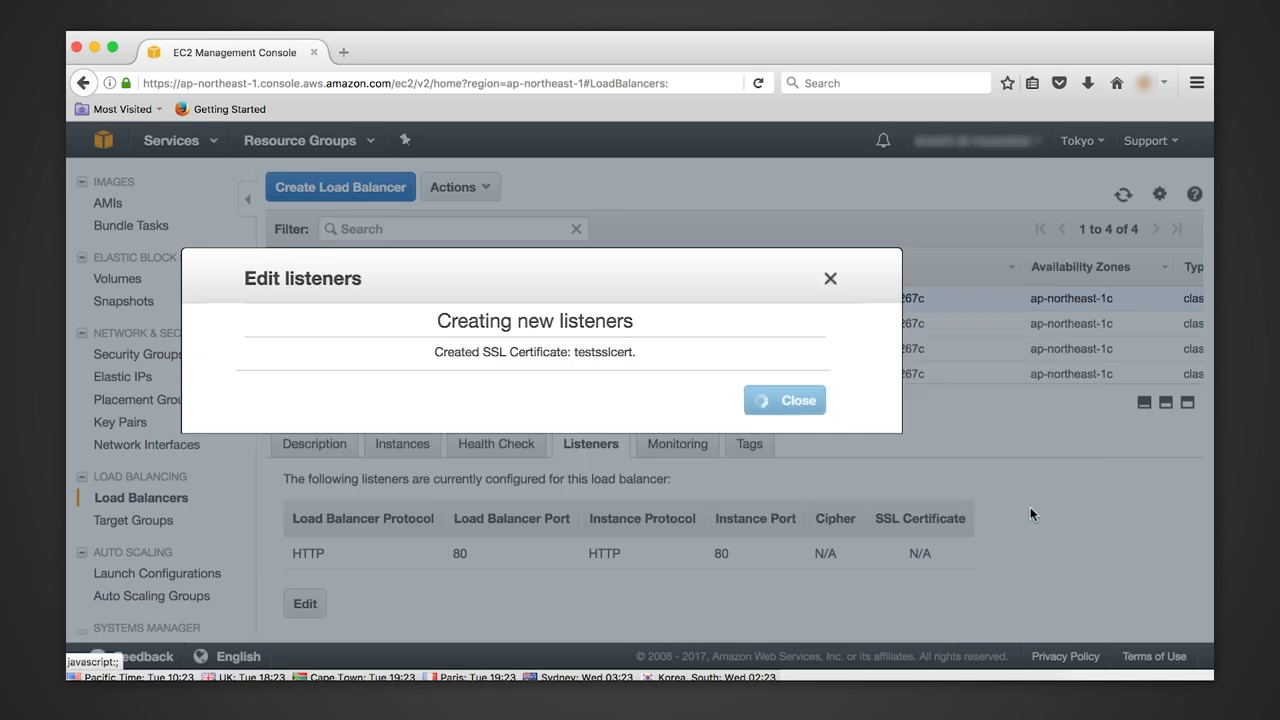
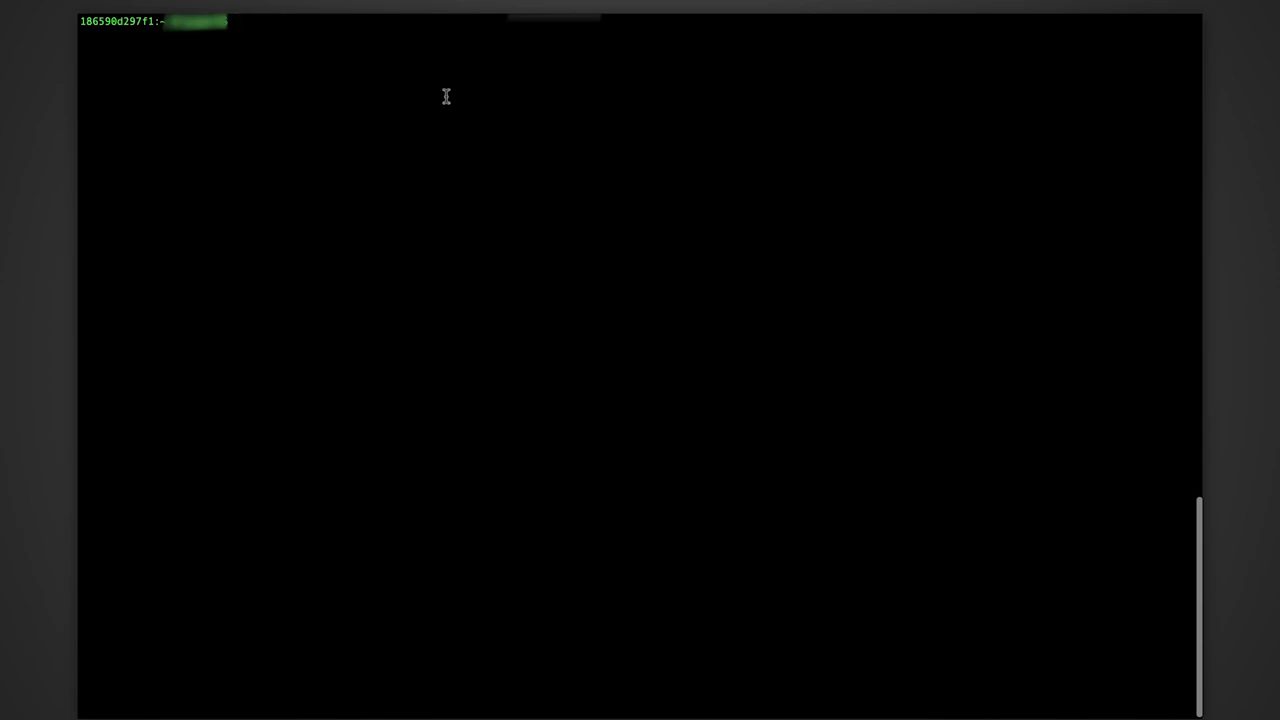
Step: In the terminal, run openssl s_client -showcerts -connect against the test certificate's domain on port 443
text(openssl s_client -show)
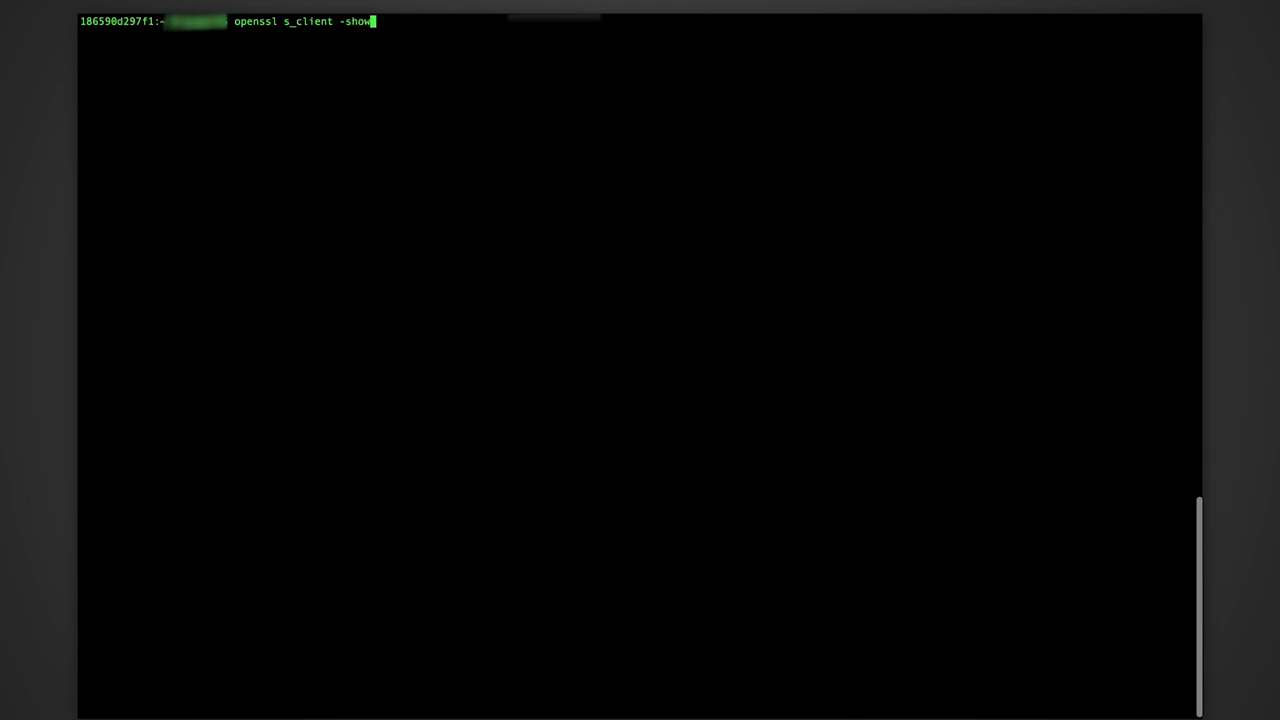
text(certs -connect testcert.example)
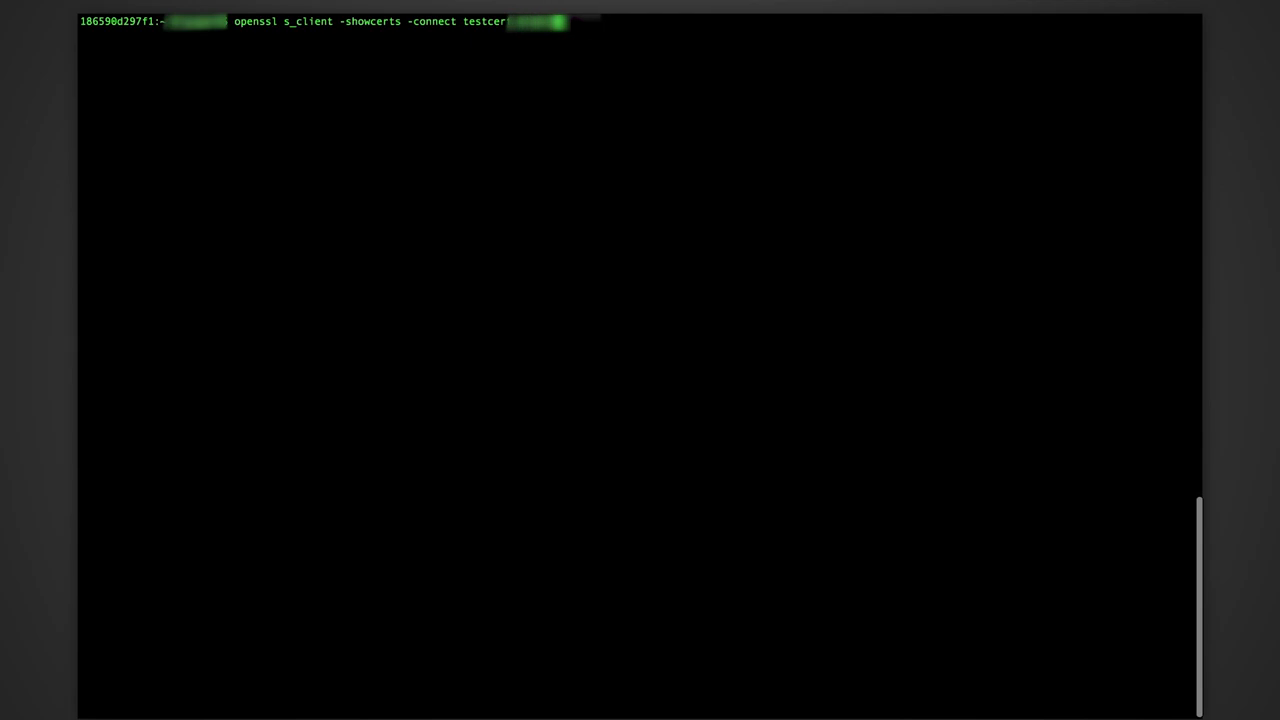
text(.)
text(c)
text(ple.com)
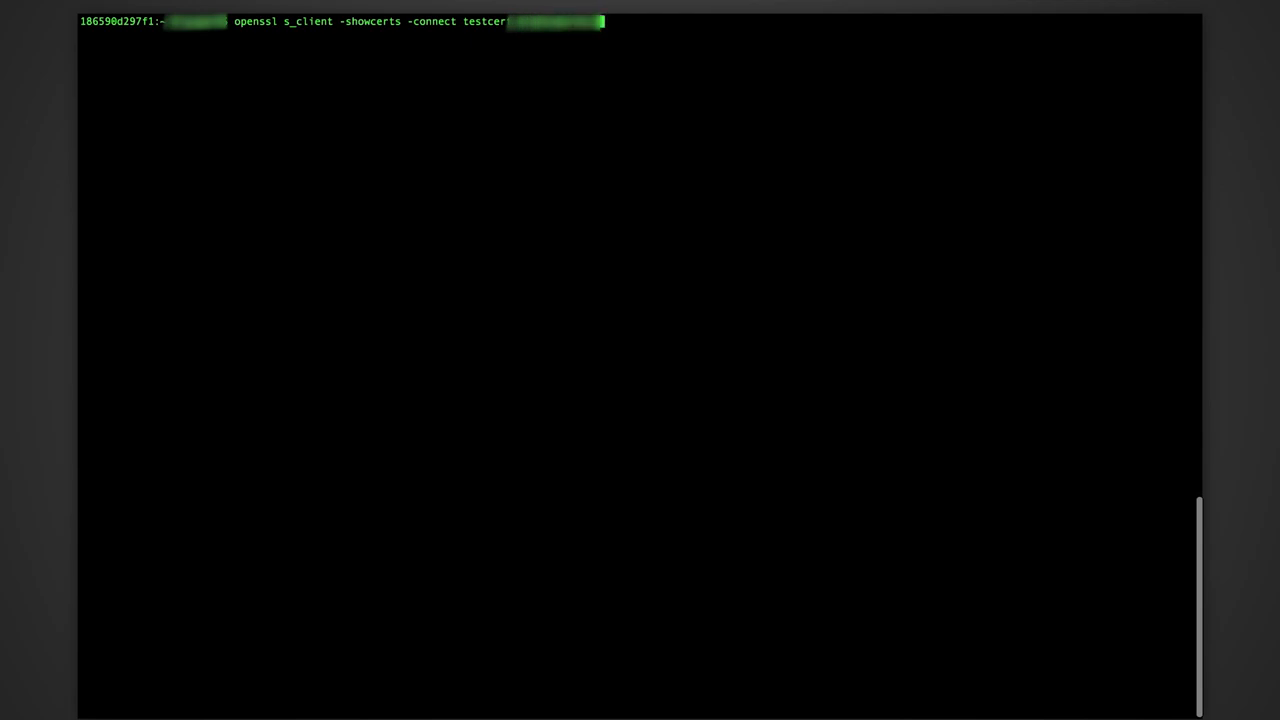
text(:443)
key(Return)
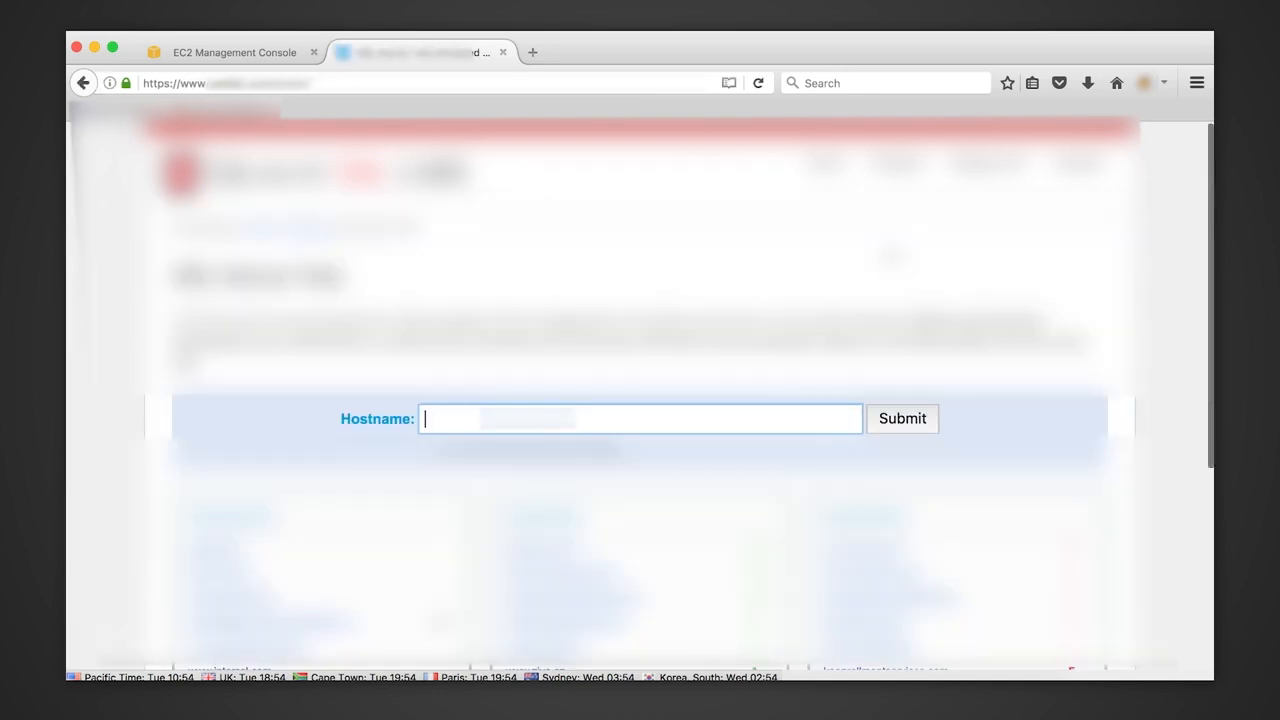
Step: Submit the test certificate's hostname to the online SSL server test in the browser and review the report's summary
text(testcert.???????)
text(com)
click(900, 423)
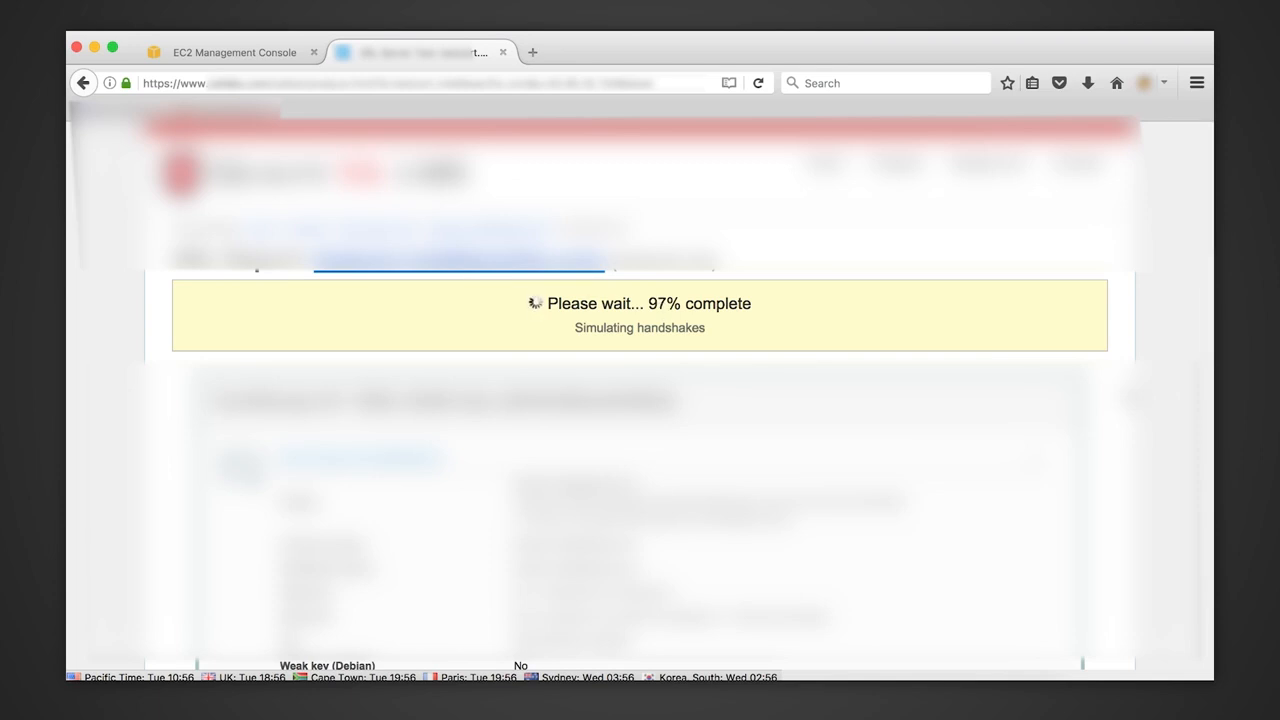
scroll(1127, 395, down, 1)
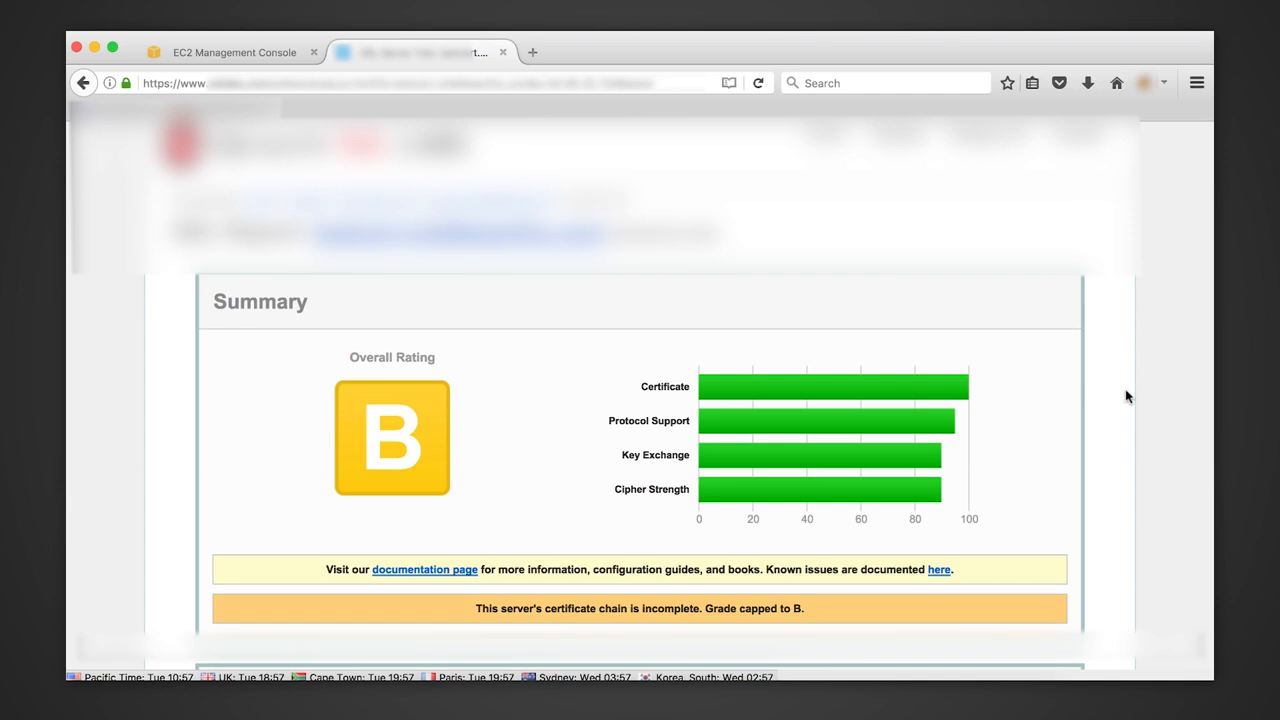
scroll(1125, 400, up, 1)
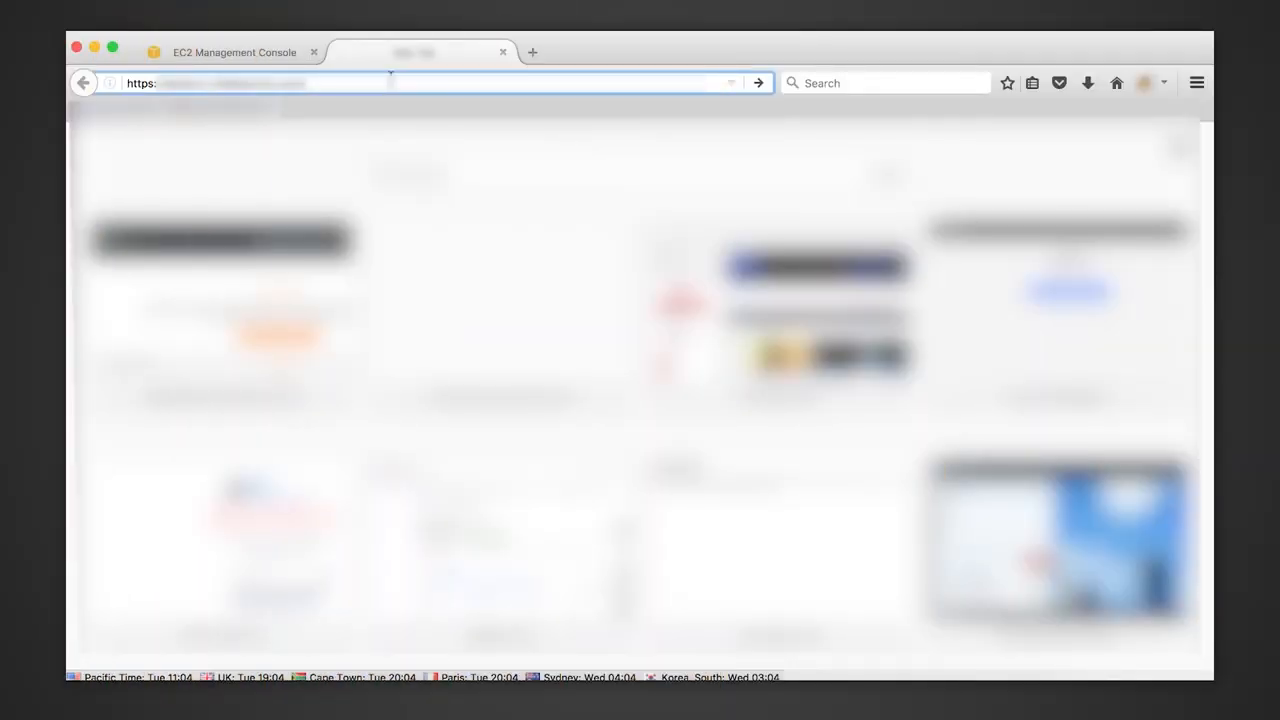
Step: Load the test site over HTTPS and open the detailed security information about its connection and certificate
key(Return)
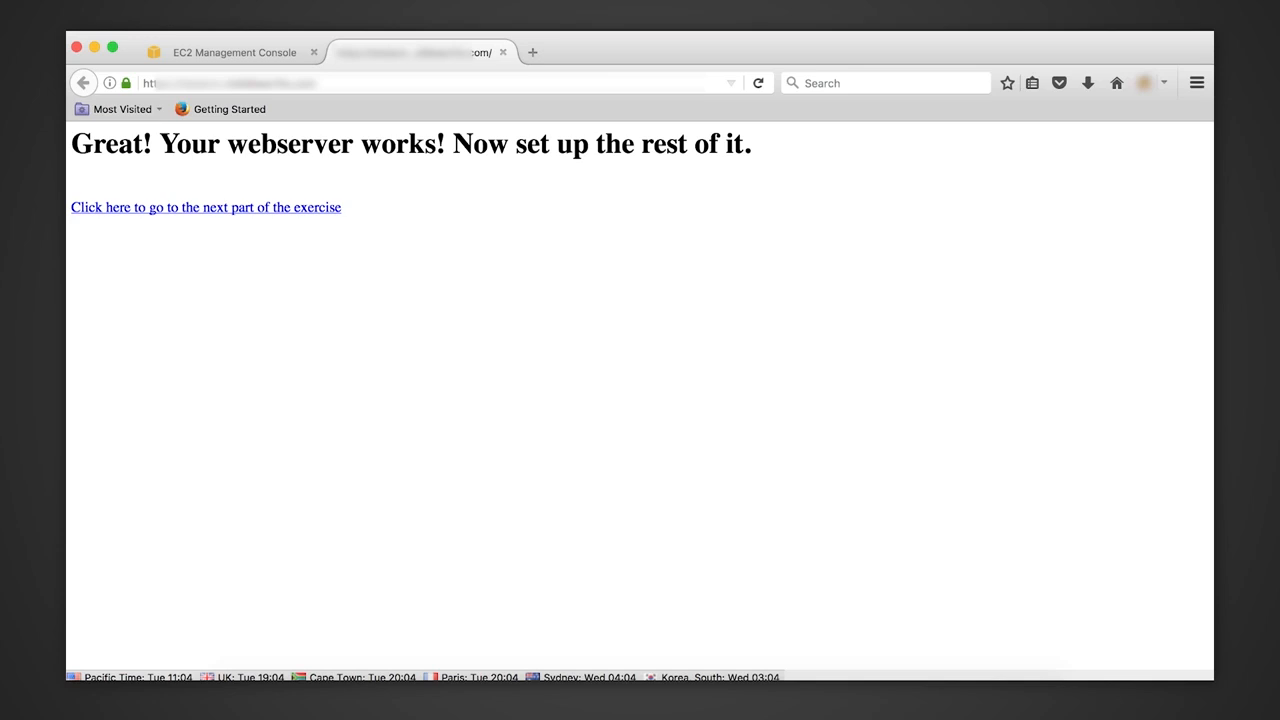
click(126, 84)
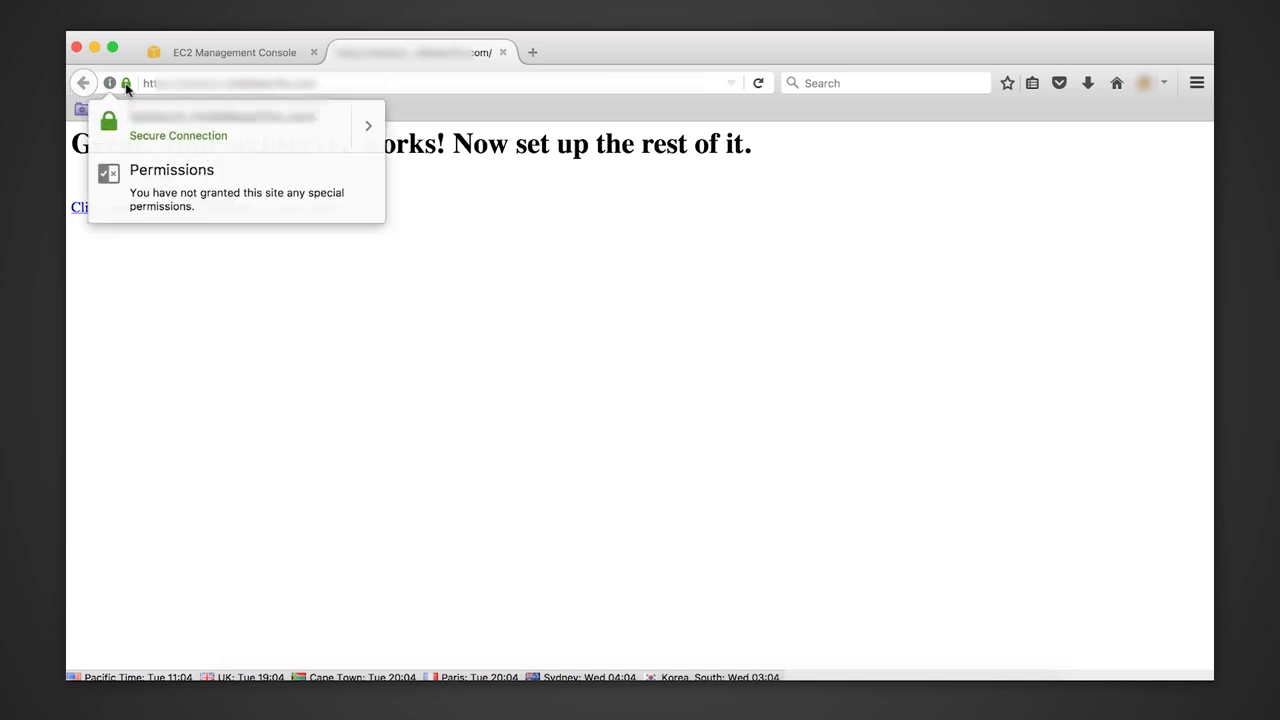
click(364, 122)
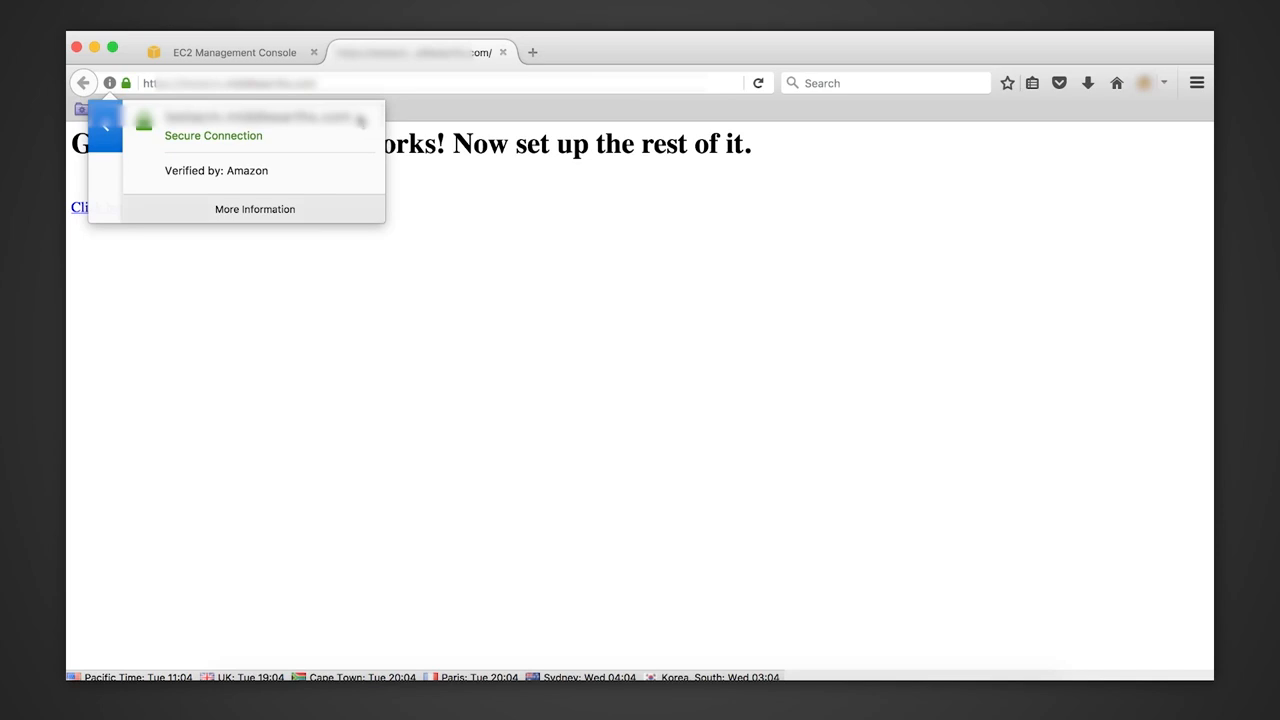
click(306, 210)
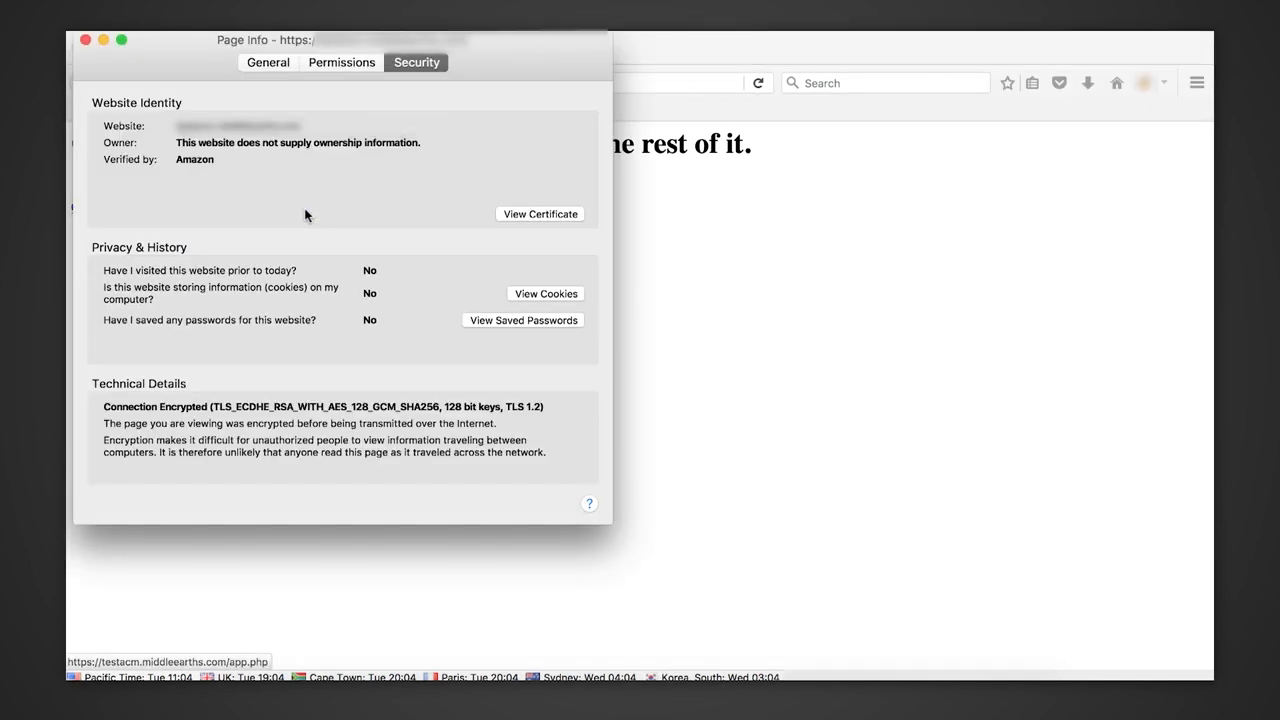
Step: View the test site's certificate, examining its issuer, common name and period of validity
click(504, 214)
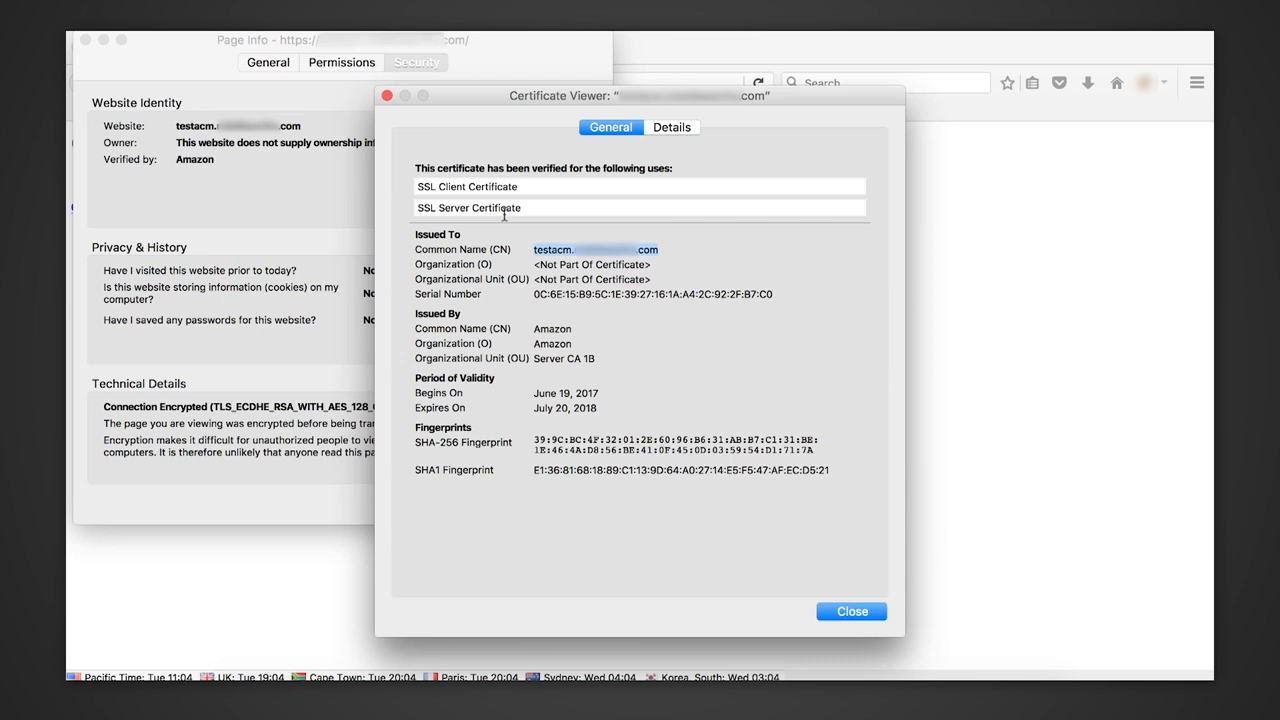
click(730, 244)
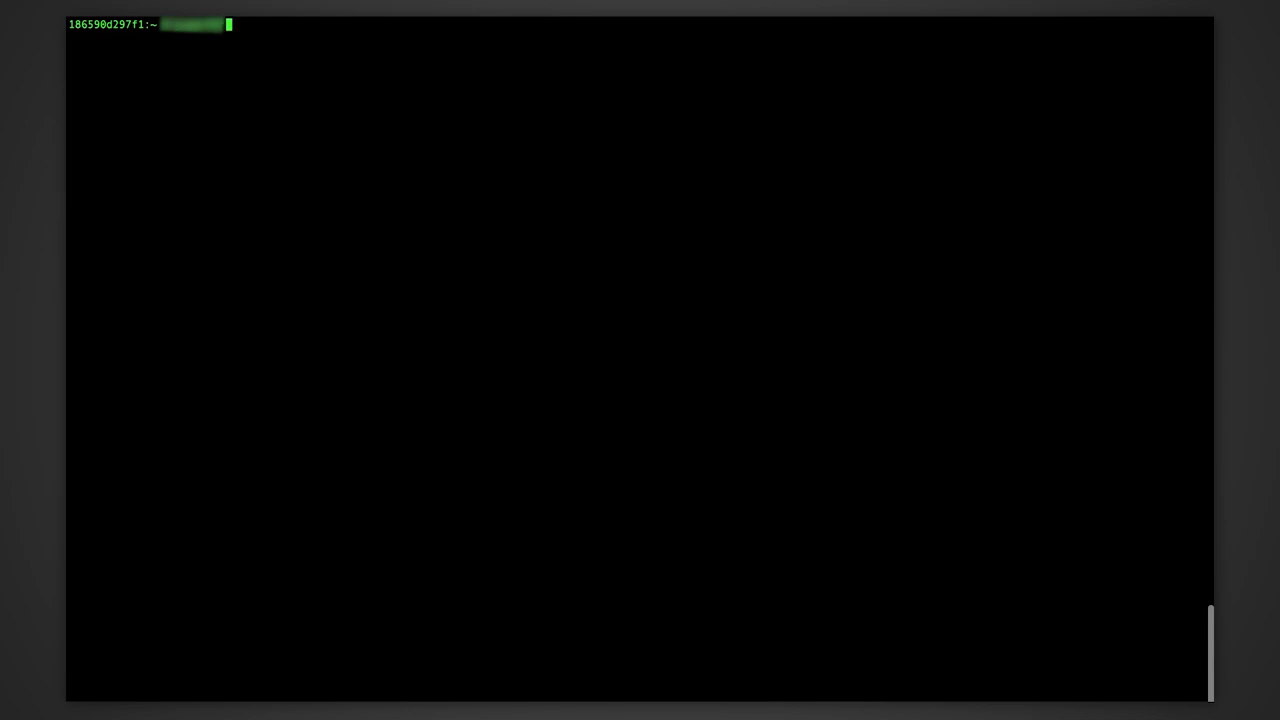
Step: In the terminal, run openssl s_client -showcerts -connect against the testacm hostname on port 443
text(openss)
text(l -)
text(_clein)
key(BackSpace)
text(nt)
key(BackSpace)
key(BackSpace)
key(BackSpace)
key(BackSpace)
text(ient -showce)
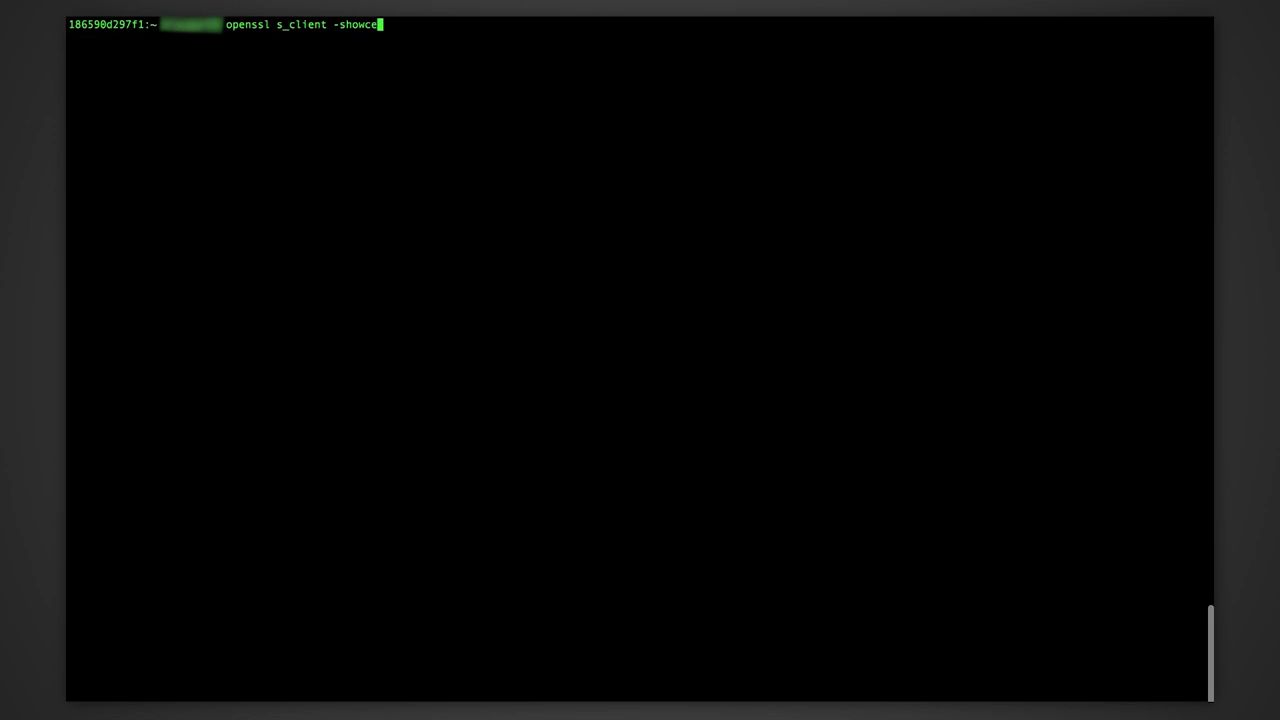
text(rts -connect testacm.)
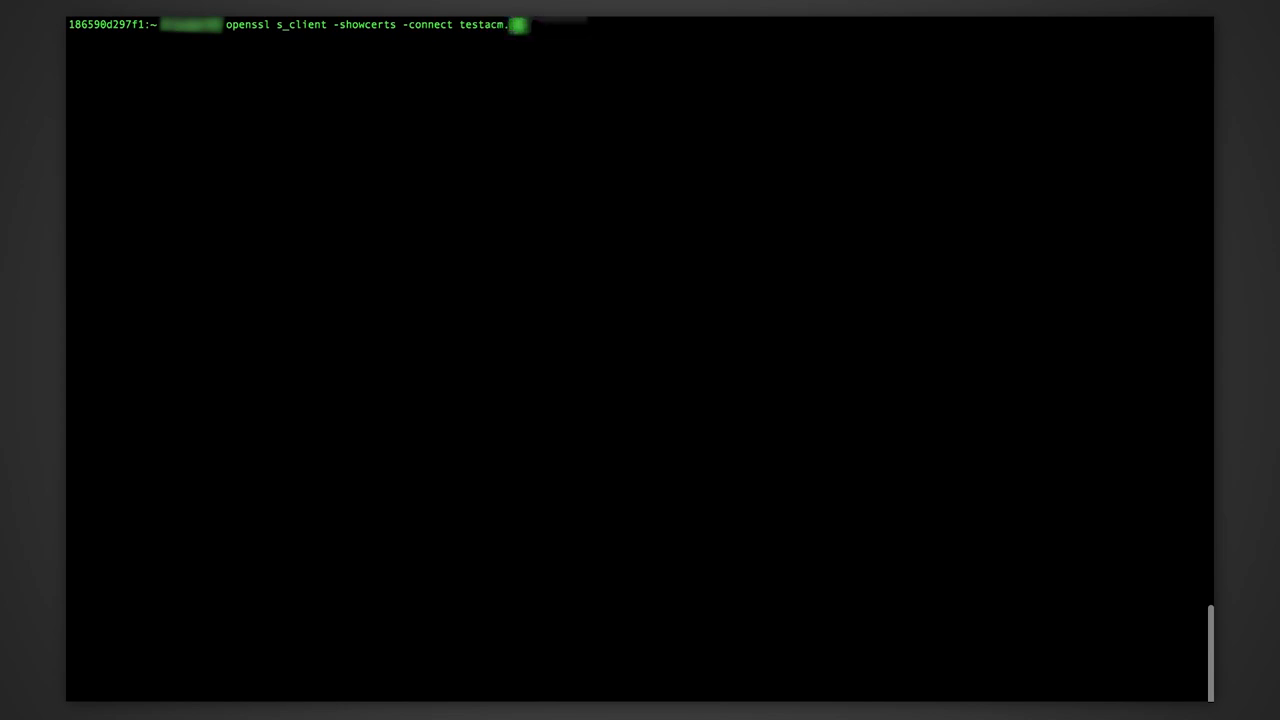
text(******)
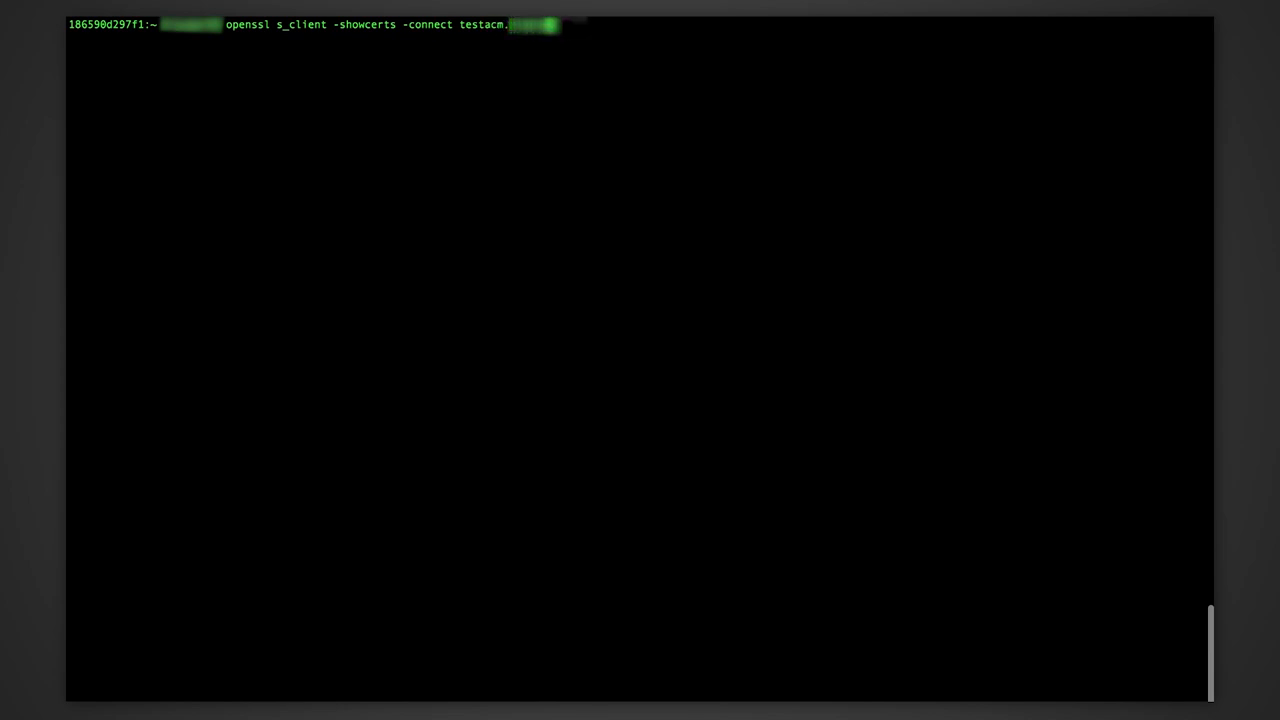
text(***.com)
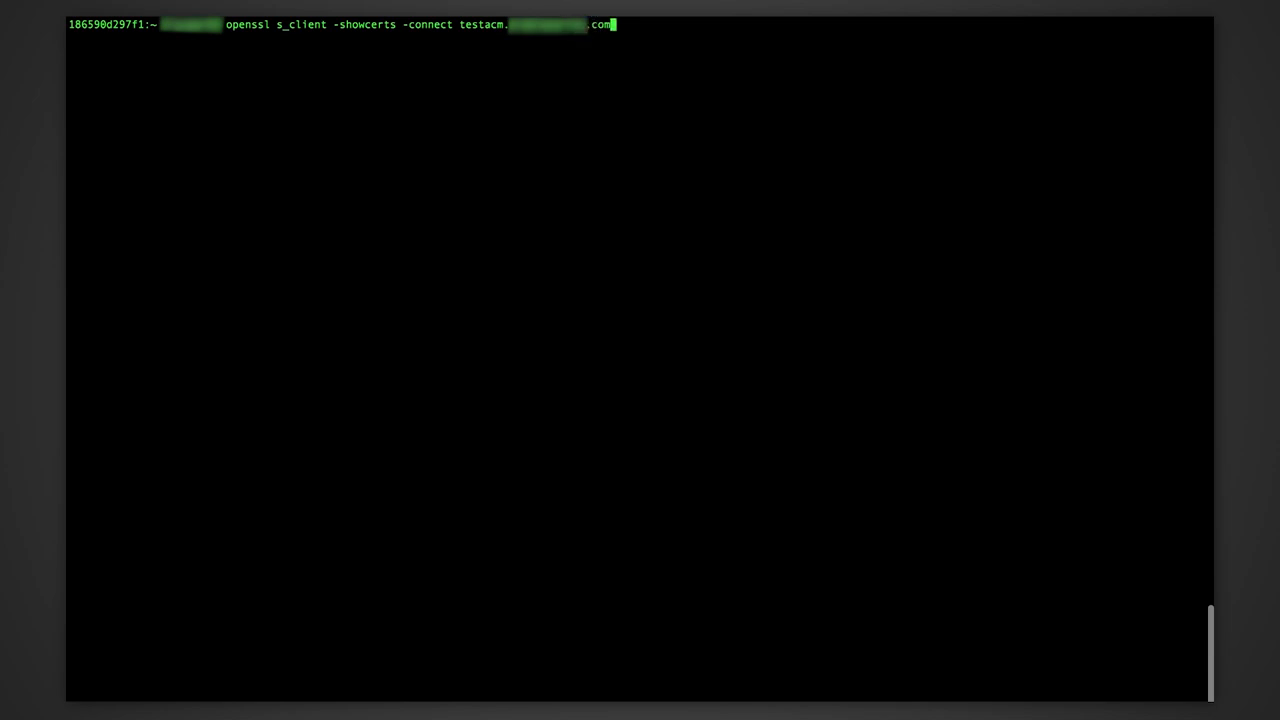
text(:443)
key(Return)
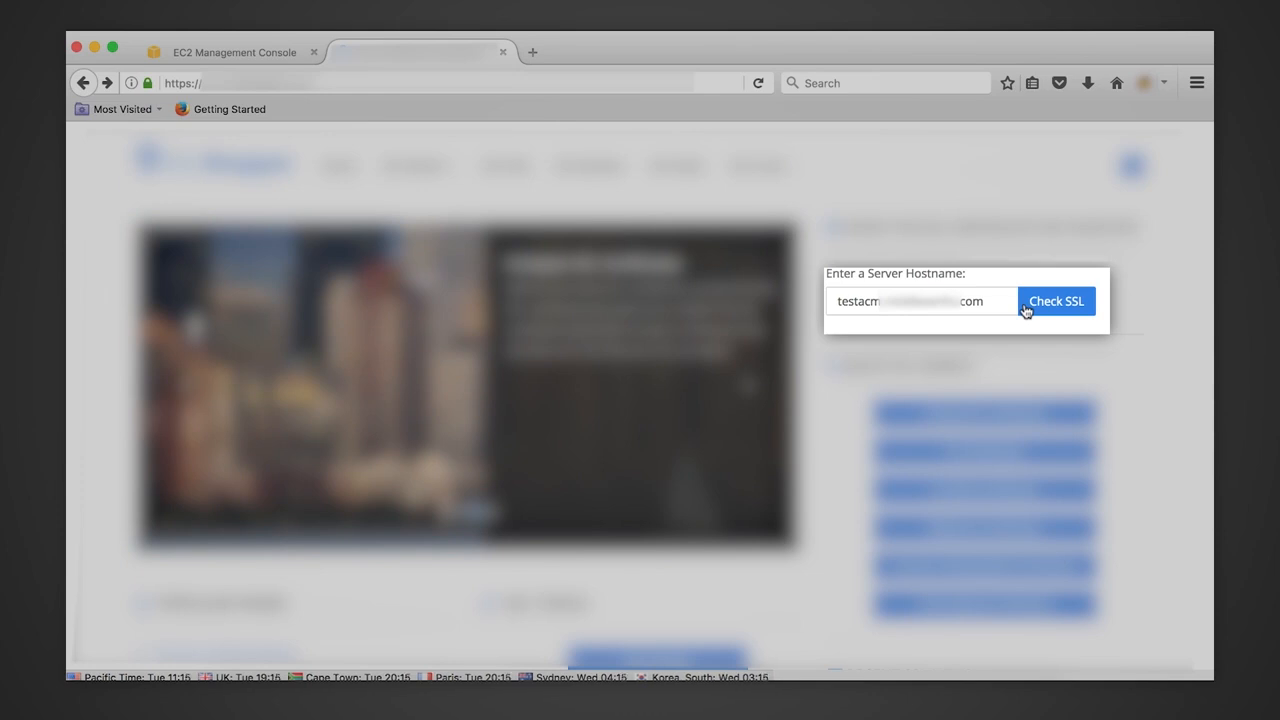
Step: In the browser, run the online SSL check on the testacm hostname and examine the reported certificate chain
click(1025, 311)
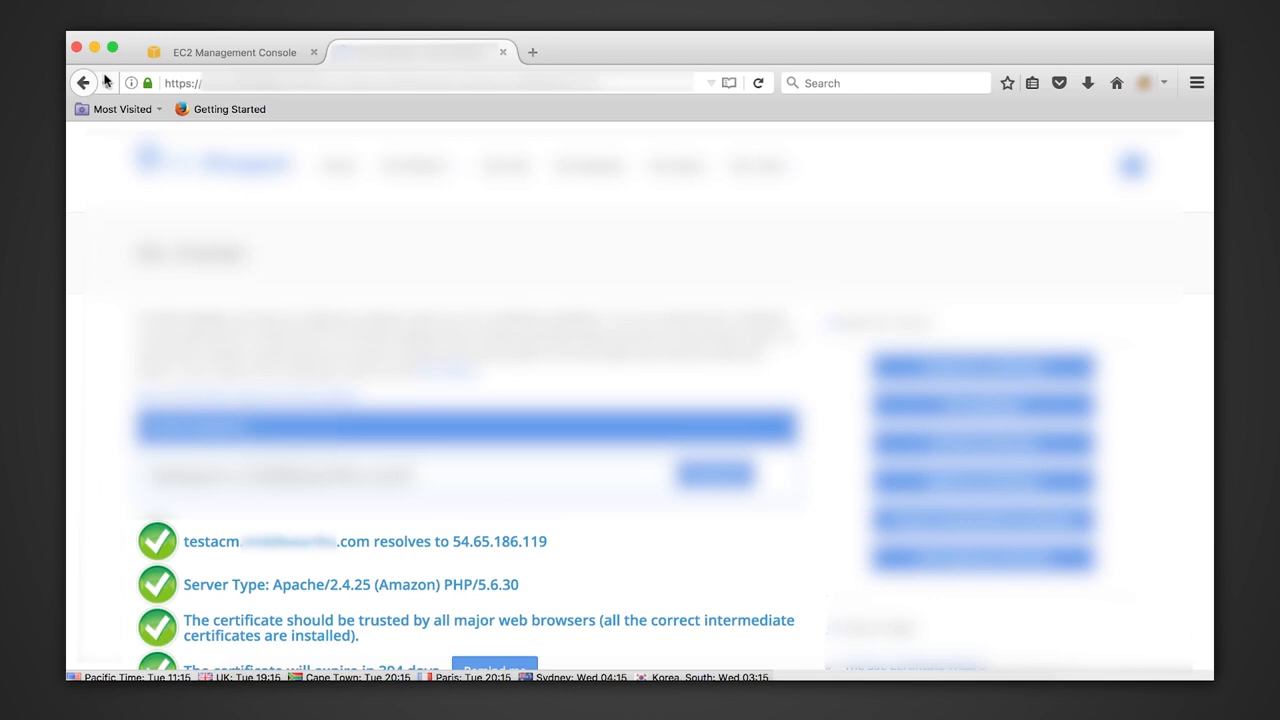
scroll(640, 400, down, 5)
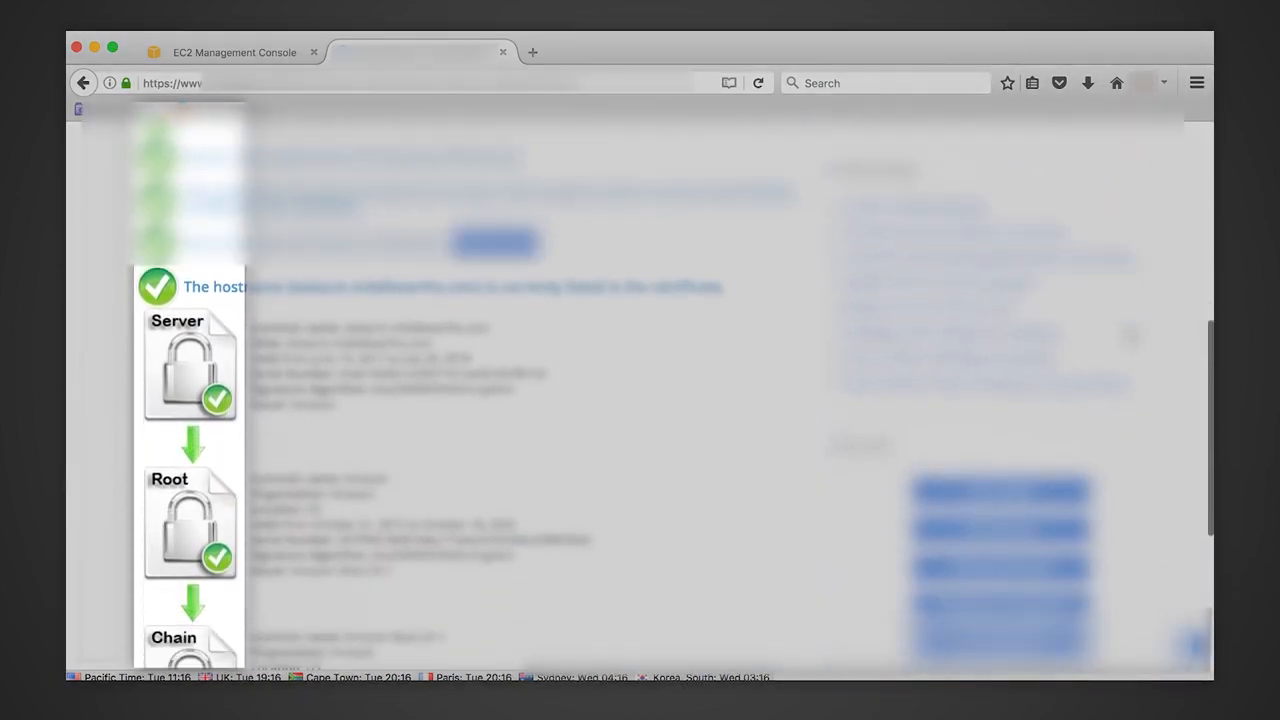
scroll(640, 400, down, 4)
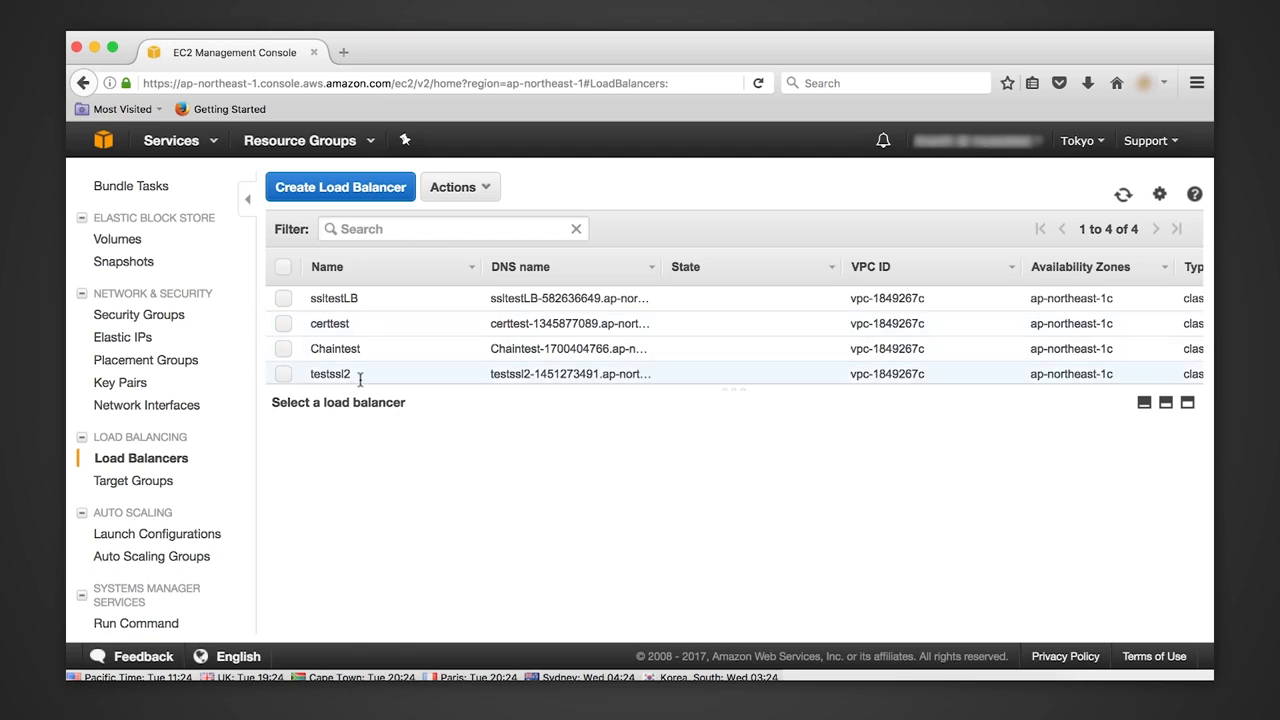
Step: Add an HTTPS (Secure HTTP) listener on port 443, with instance protocol HTTP on port 80, to the testssl2 load balancer
click(283, 374)
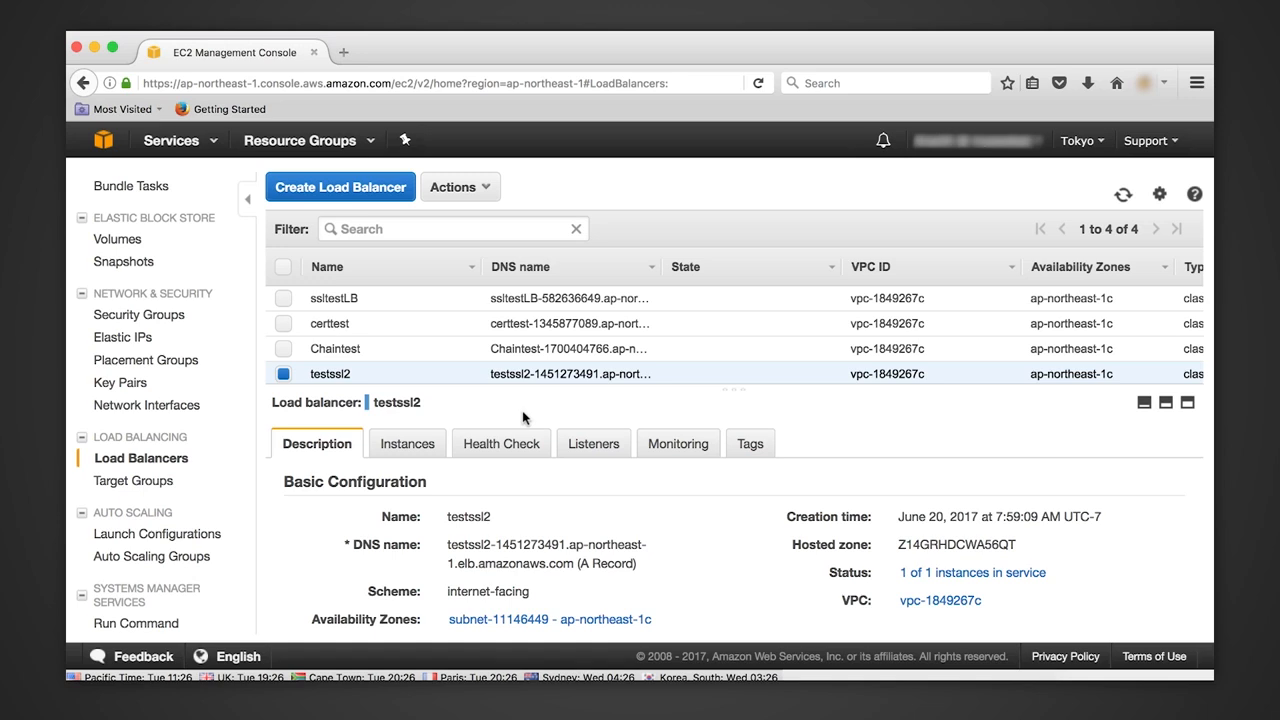
click(578, 449)
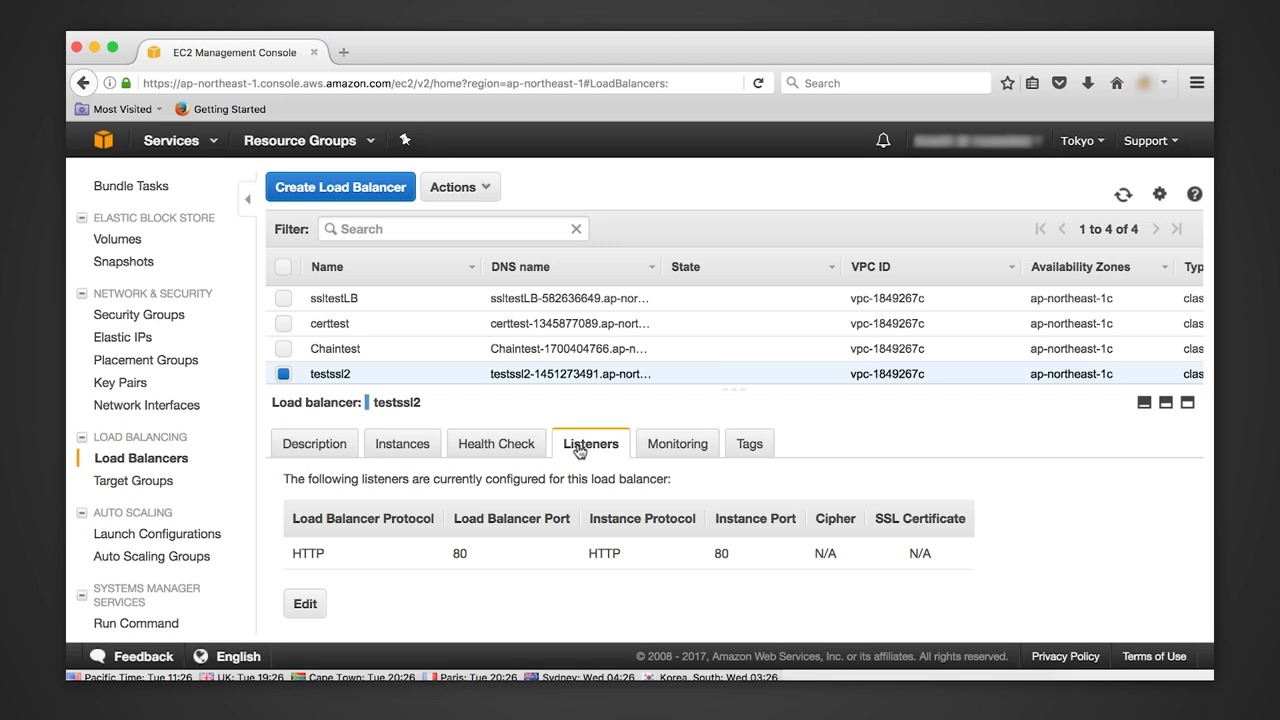
click(307, 608)
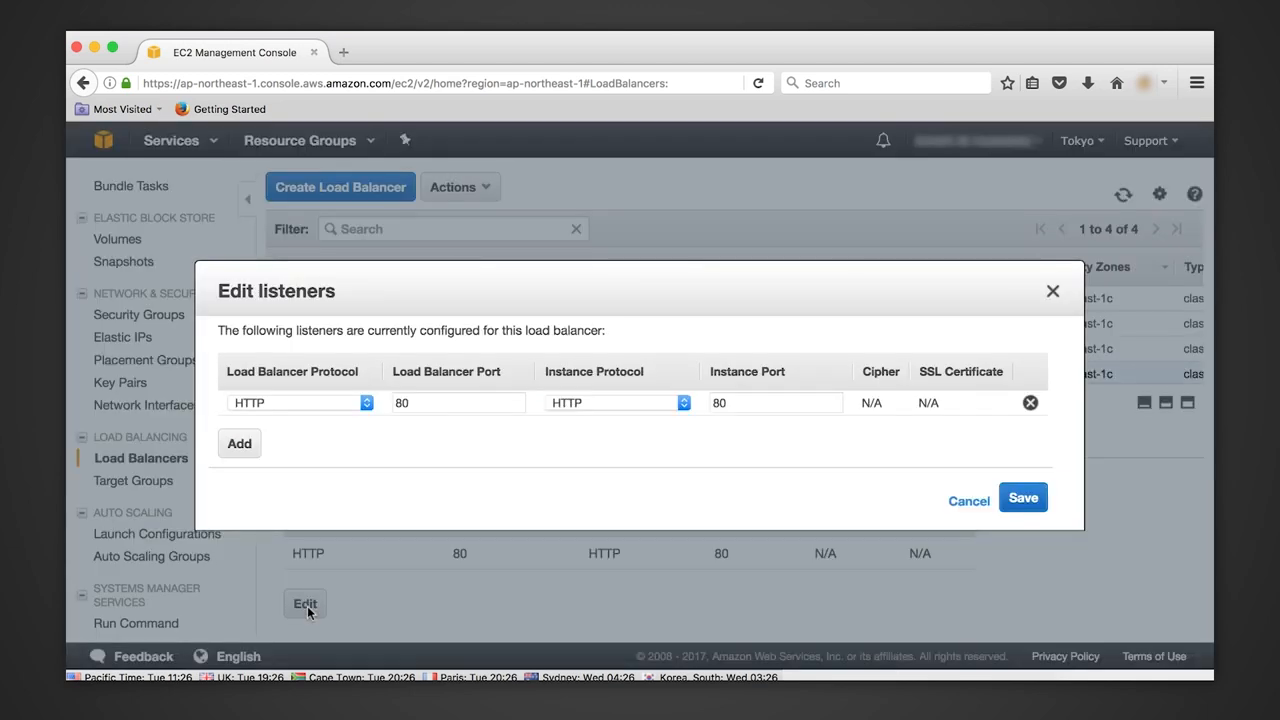
click(245, 450)
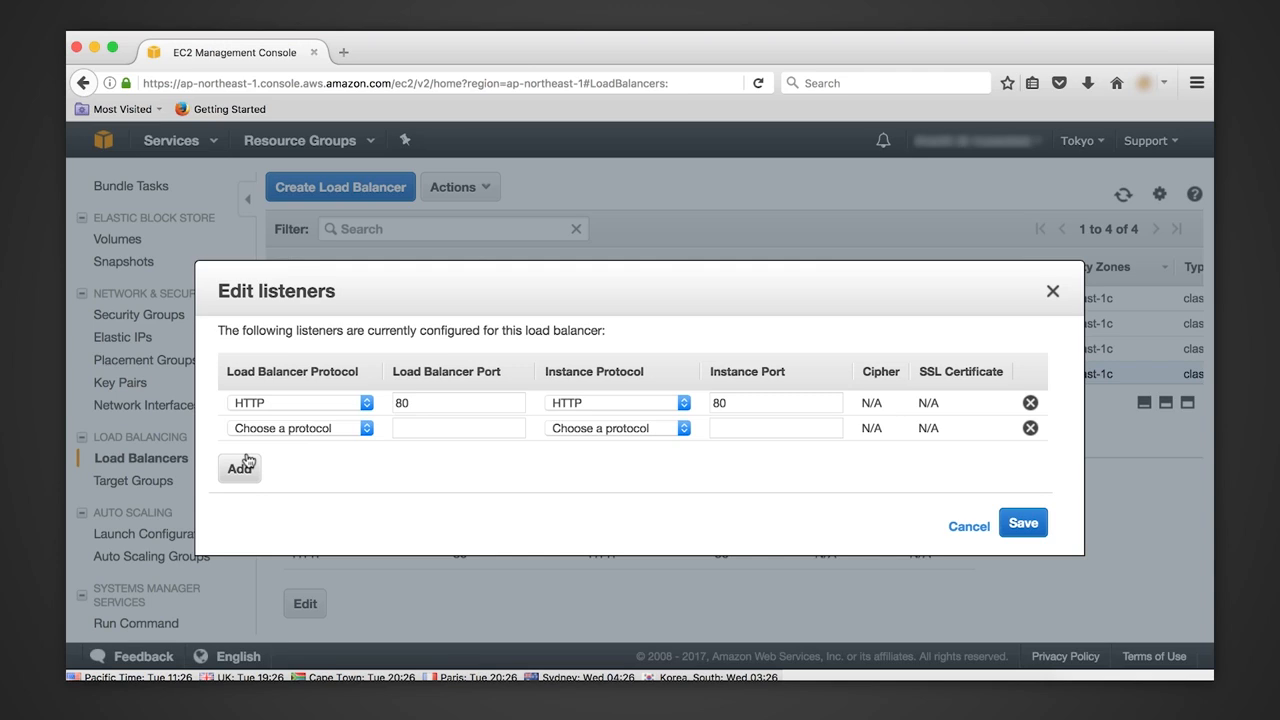
click(271, 436)
click(277, 474)
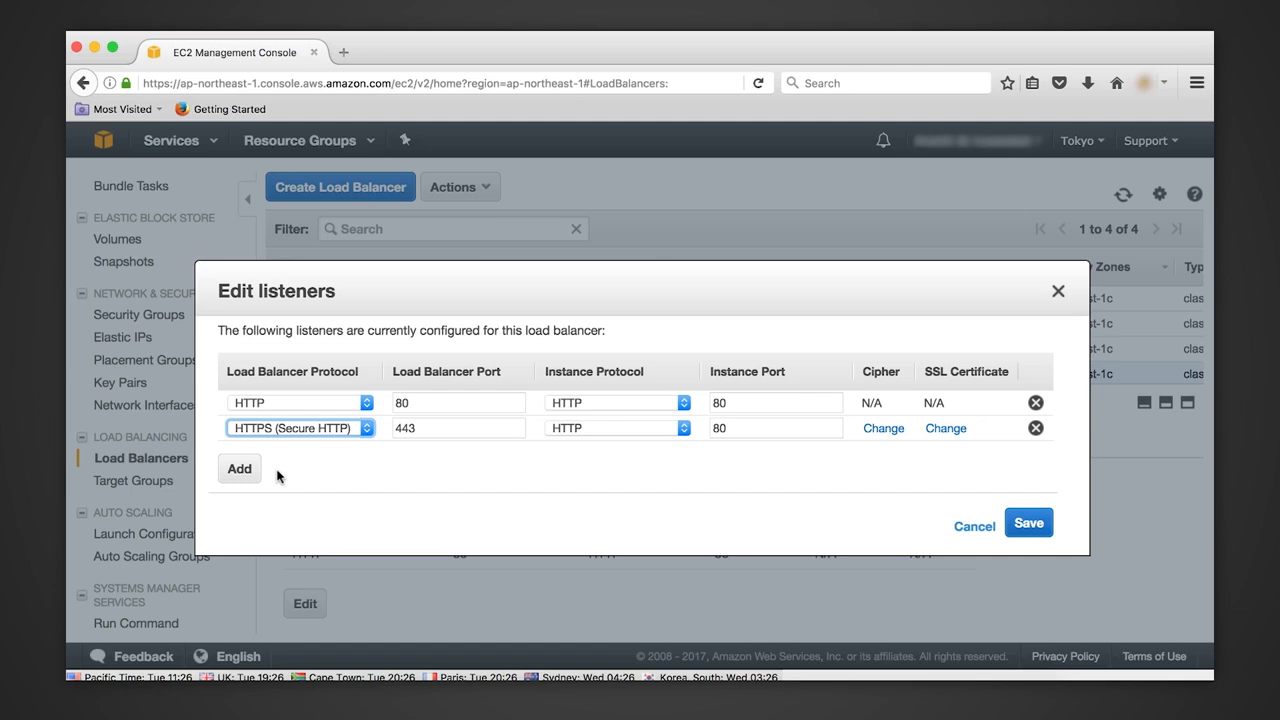
Step: Assign the existing testcert certificate from AWS Certificate Manager (ACM) to the HTTPS listener and save the listener changes
click(945, 430)
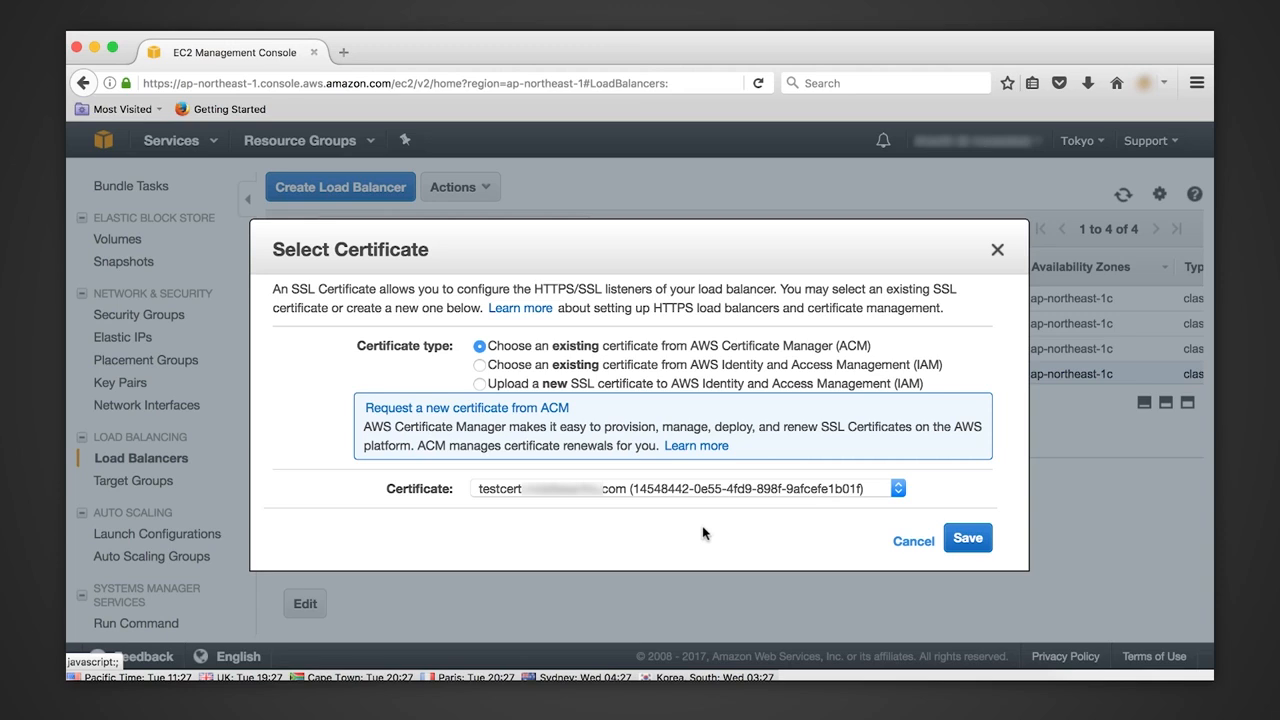
click(966, 539)
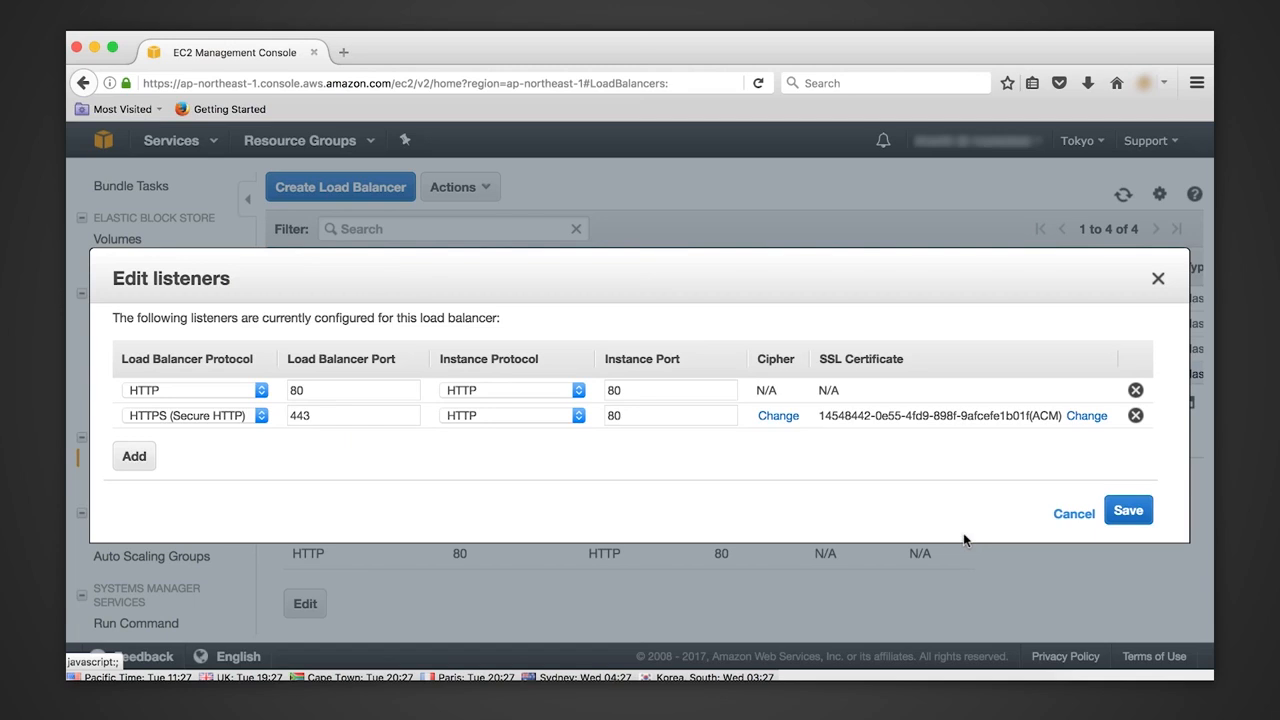
click(1128, 514)
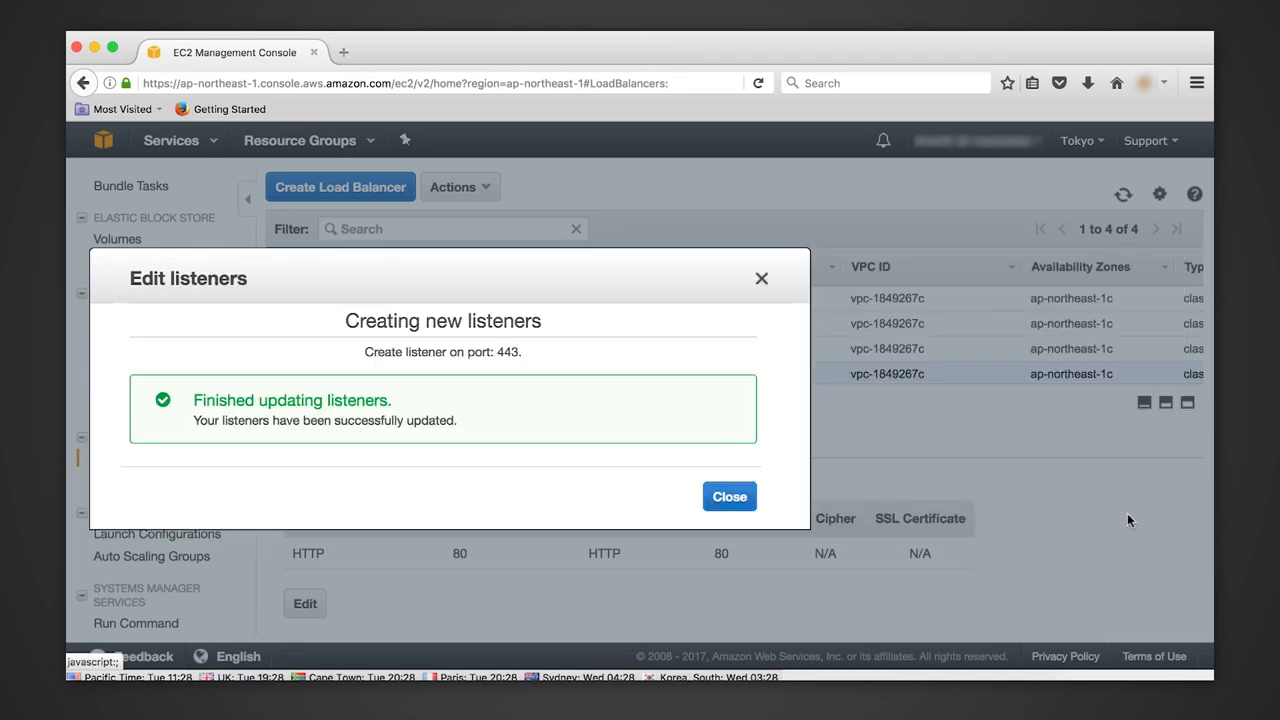
click(761, 280)
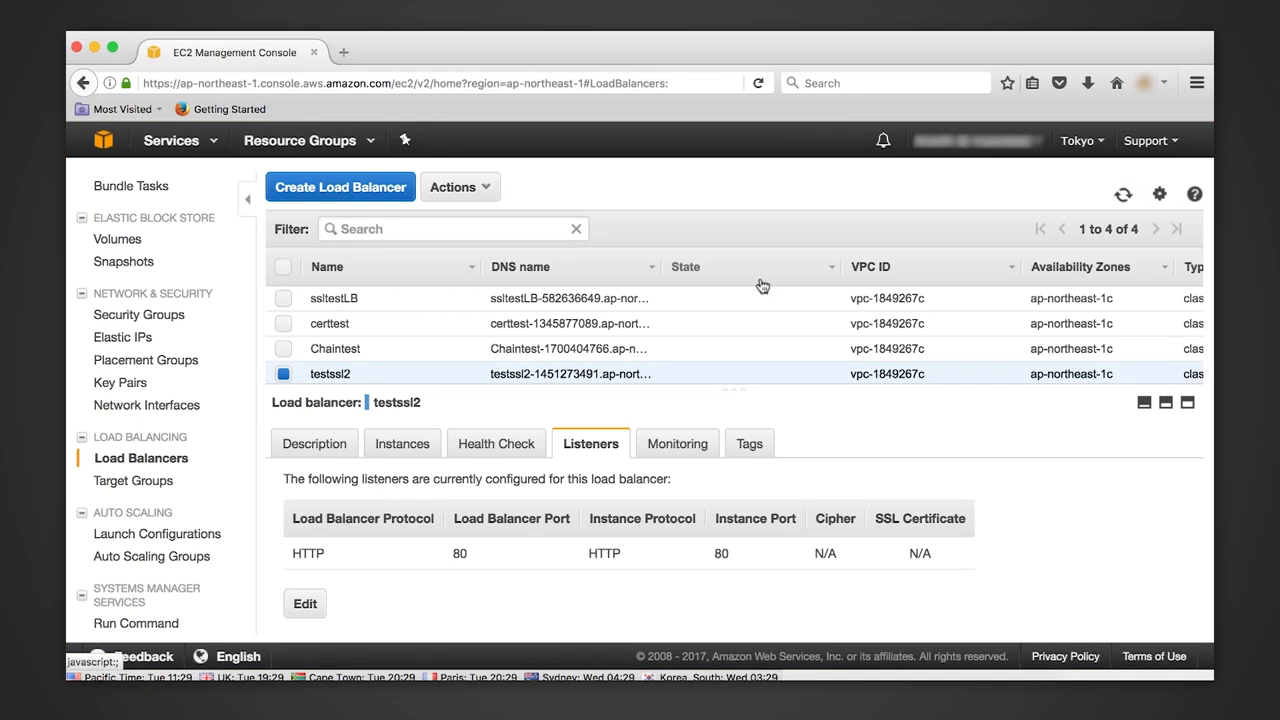